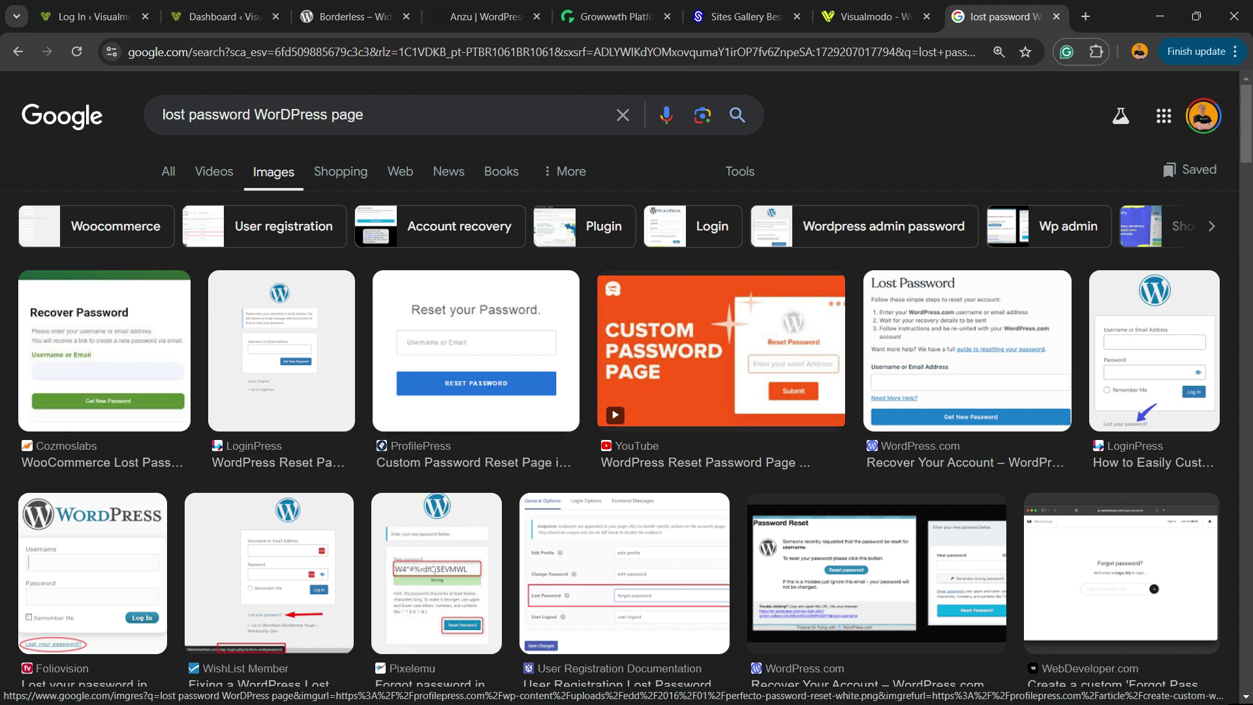
Preview the LoginPress image result showing the WordPress reset password page
click(281, 350)
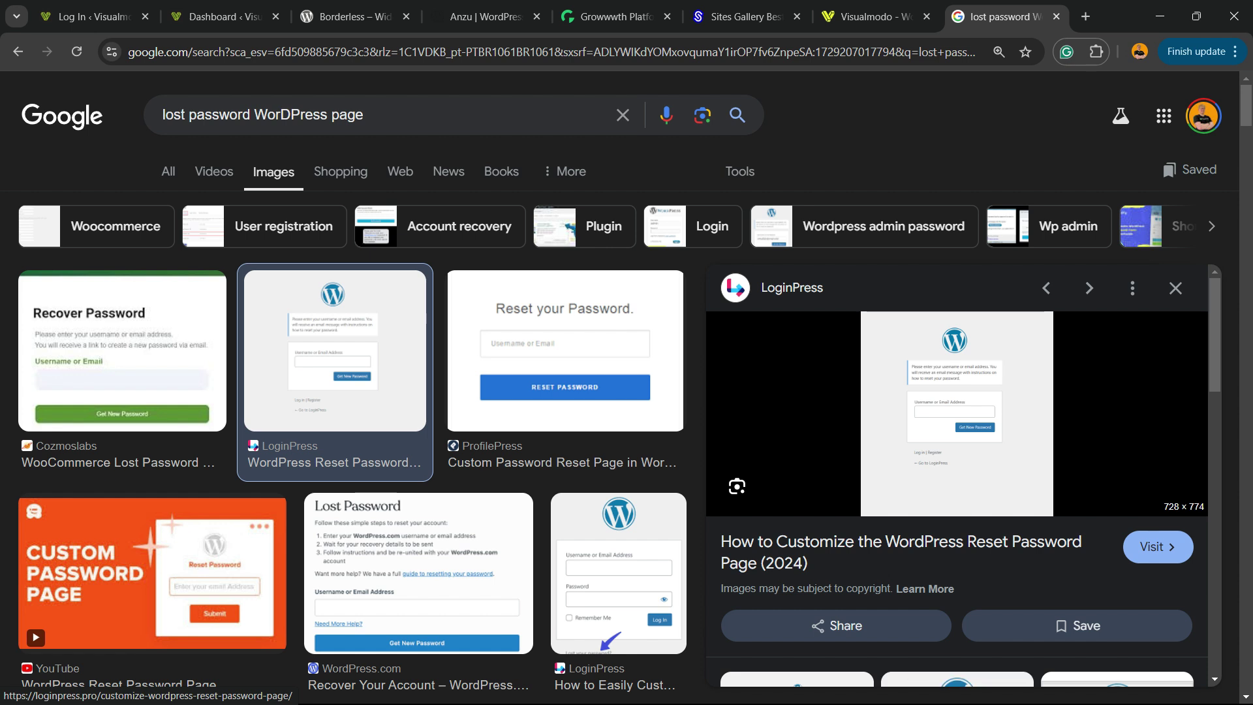
Activate the installed Anzu theme on the WordPress site and return to the dashboard home
click(222, 16)
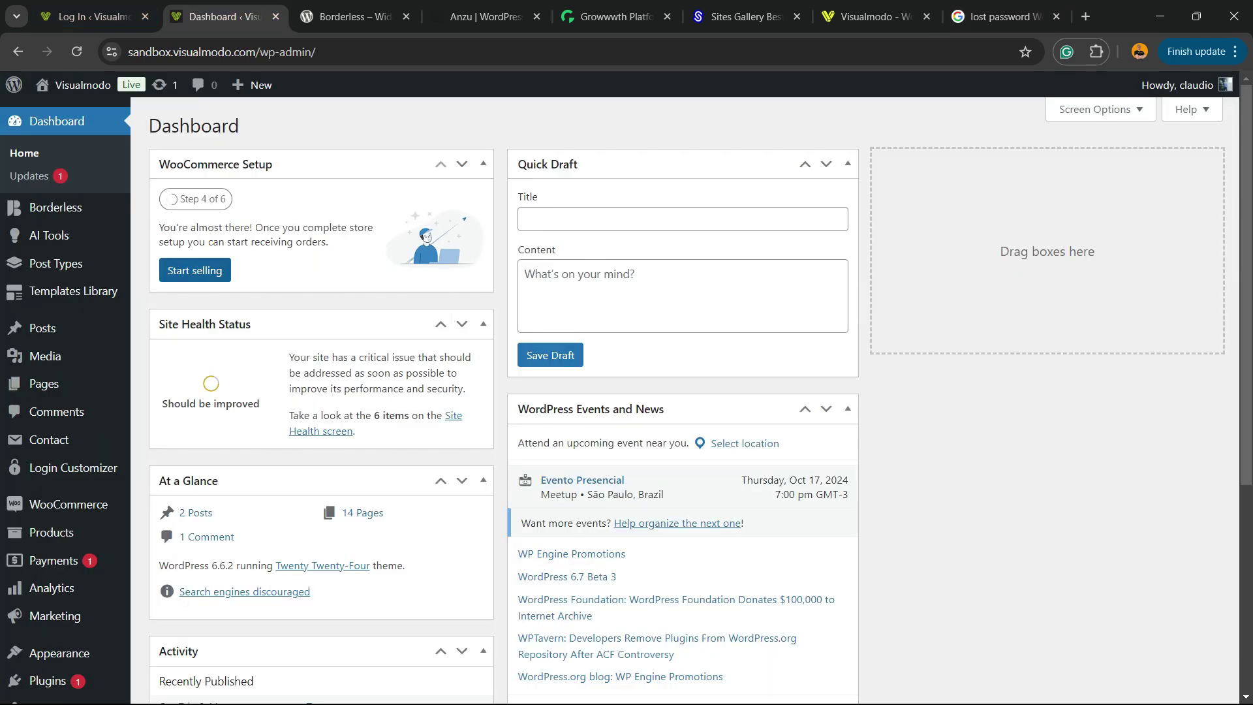
scroll(46, 385, down, 3)
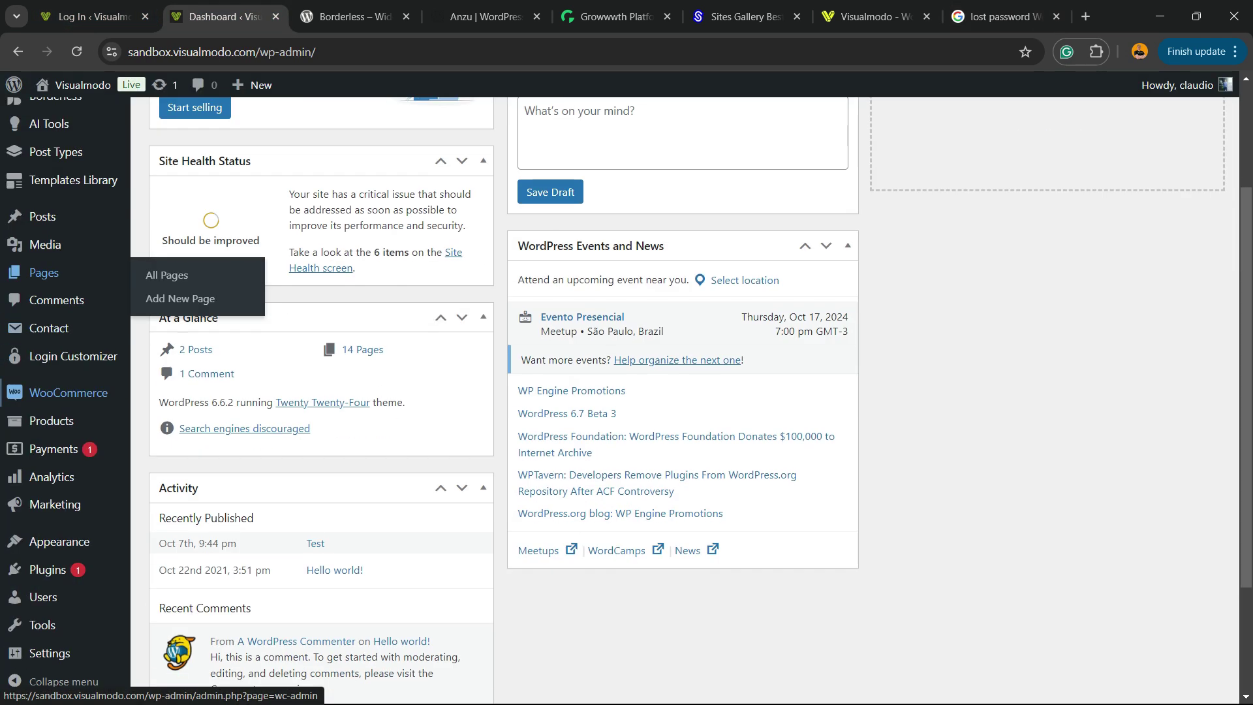
mouse_move(59, 542)
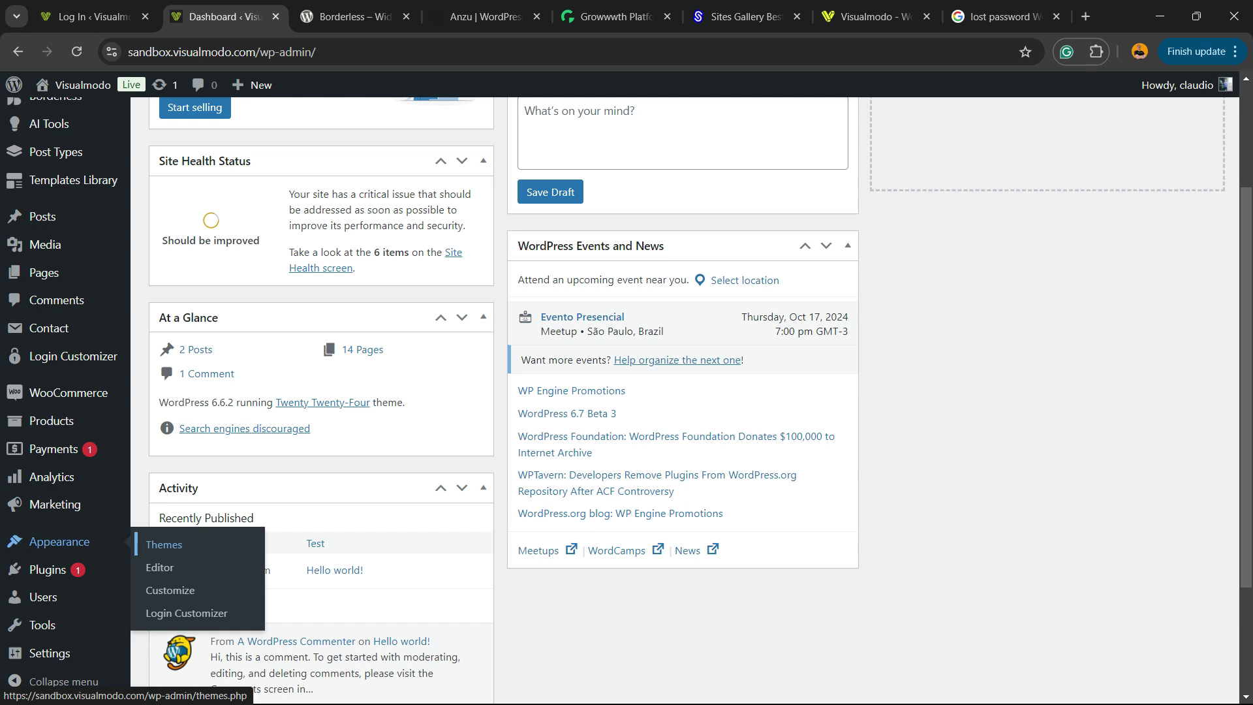
click(164, 544)
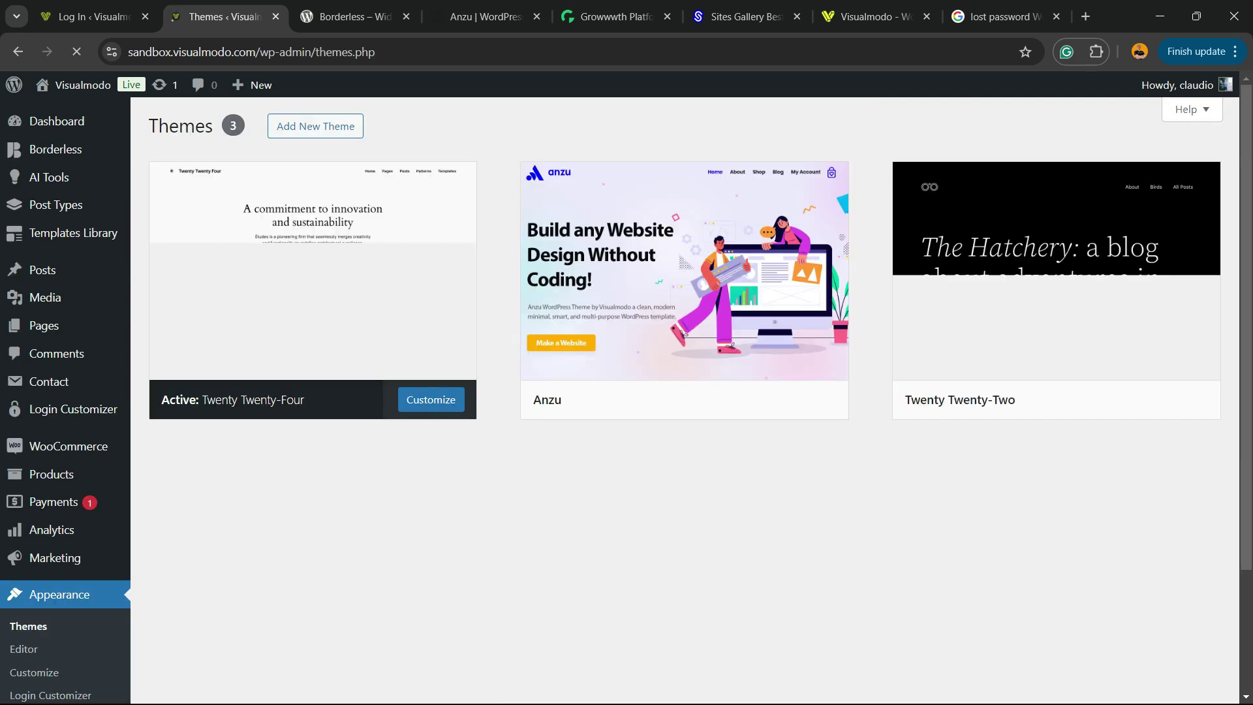
mouse_move(725, 422)
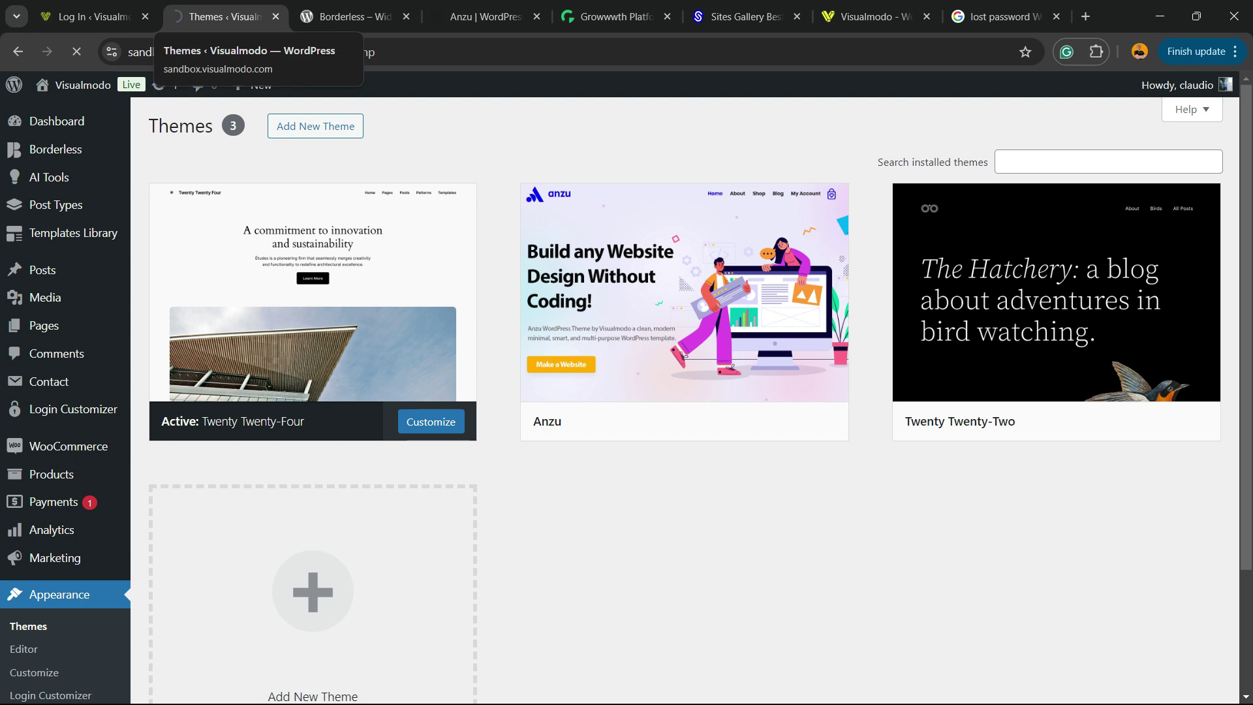
click(725, 421)
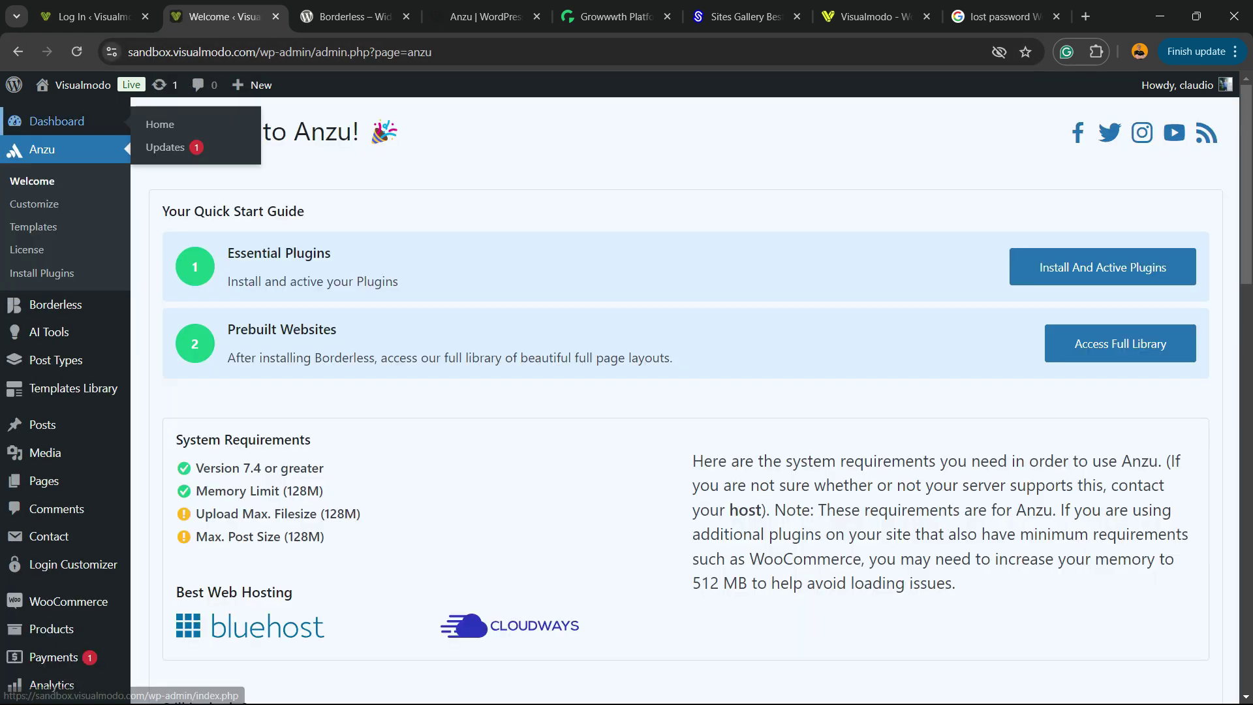
click(59, 121)
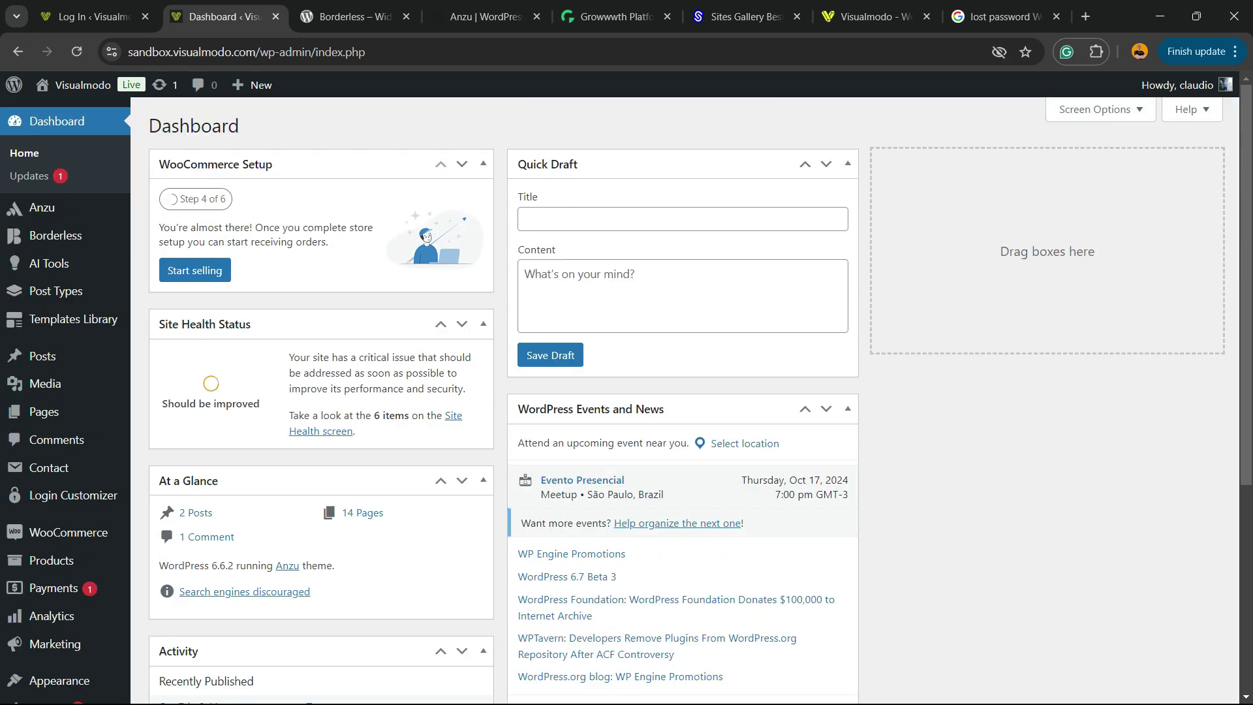
Copy the link address of "Lost your password?" from the site's login page
mouse_move(1178, 85)
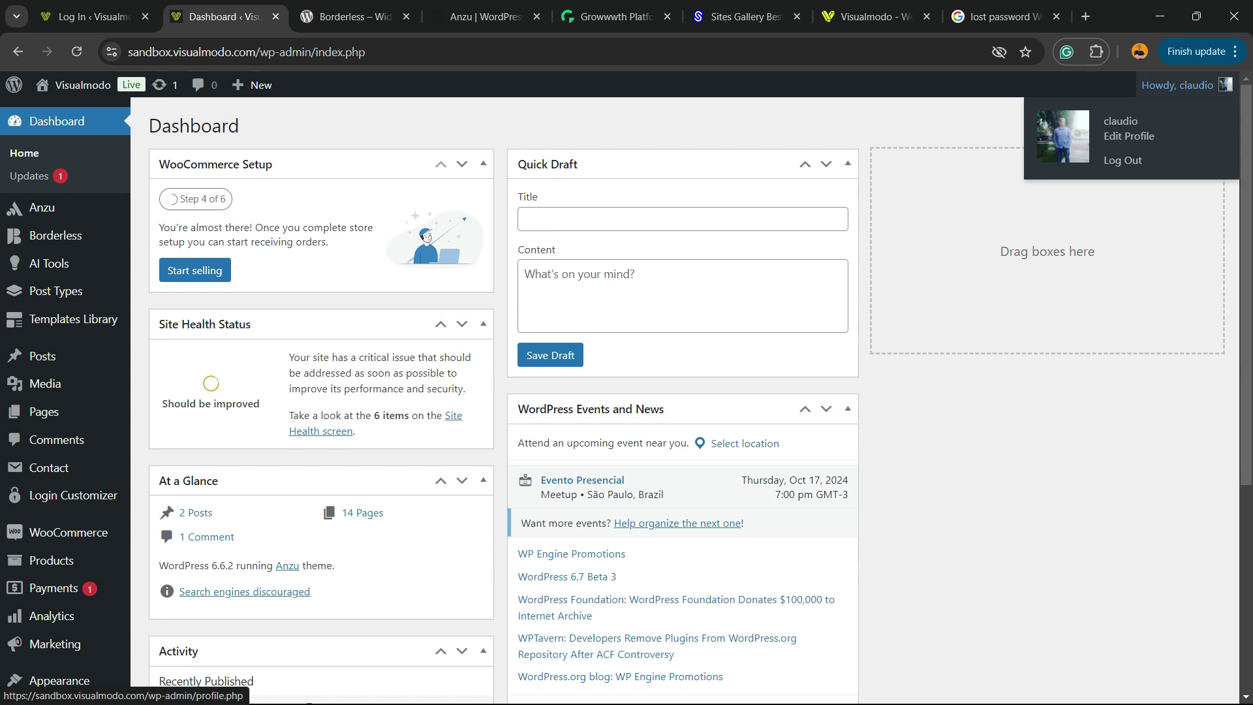
click(93, 17)
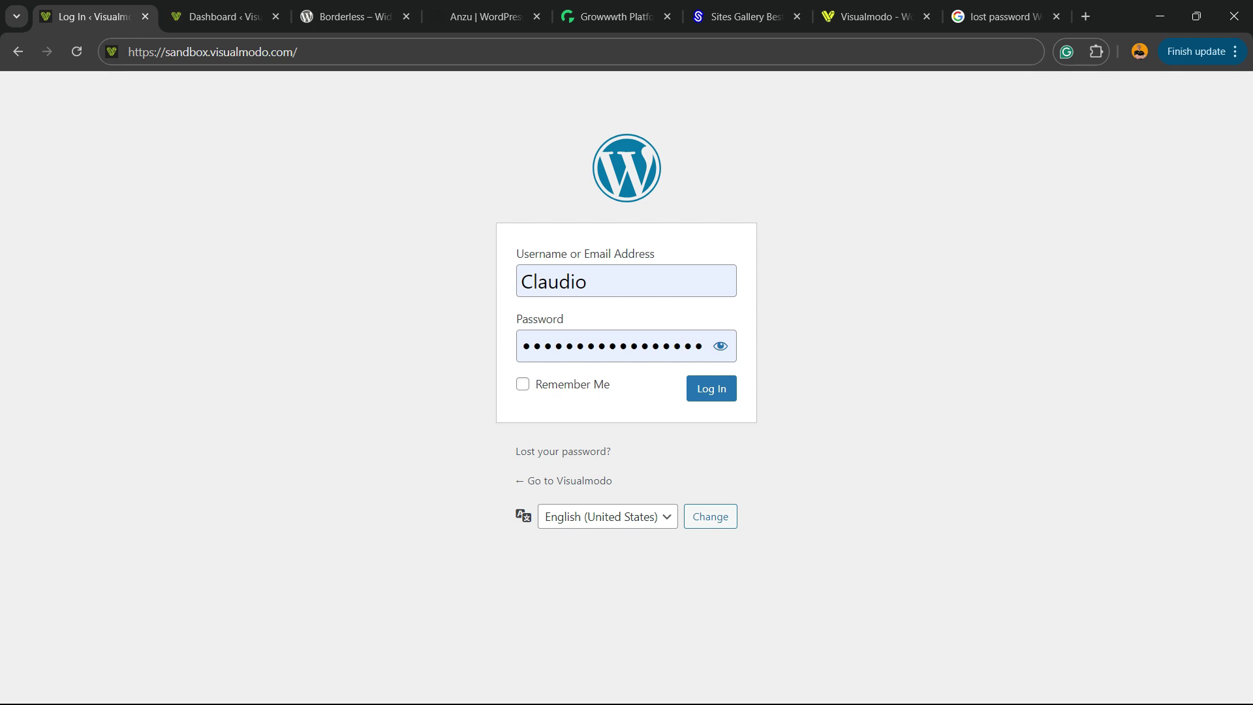
drag(617, 456, 514, 451)
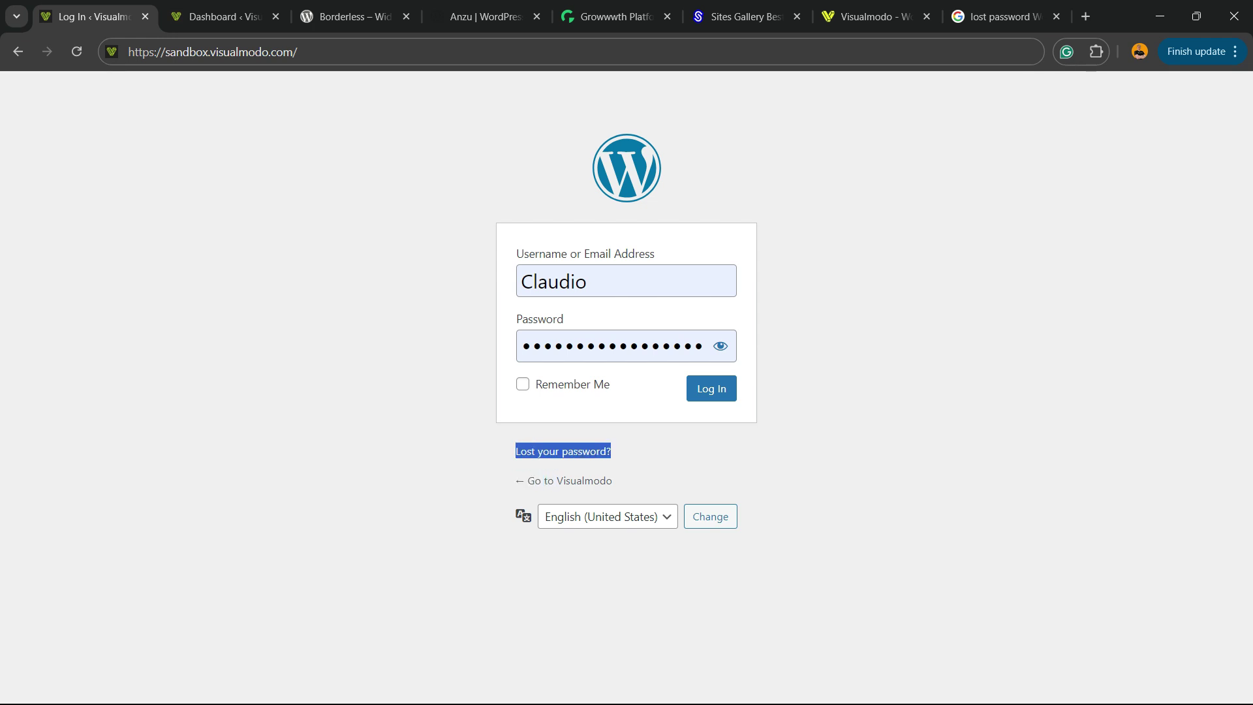
click(566, 449)
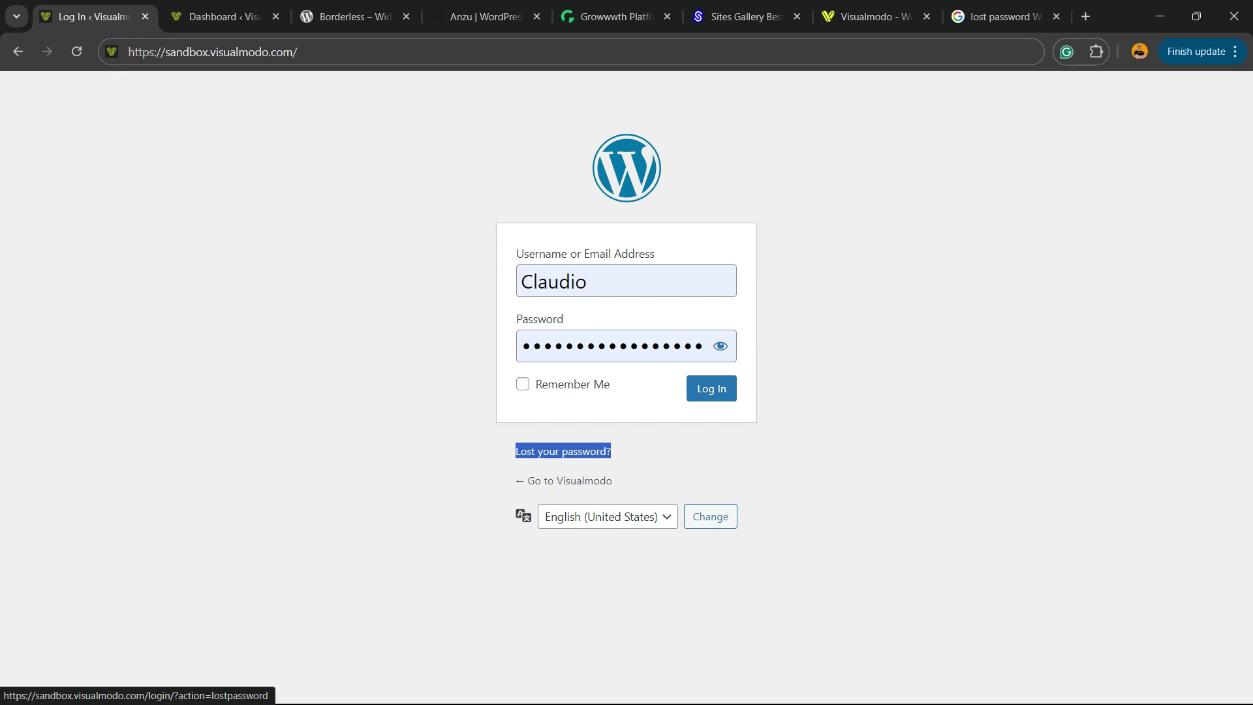
right_click(567, 450)
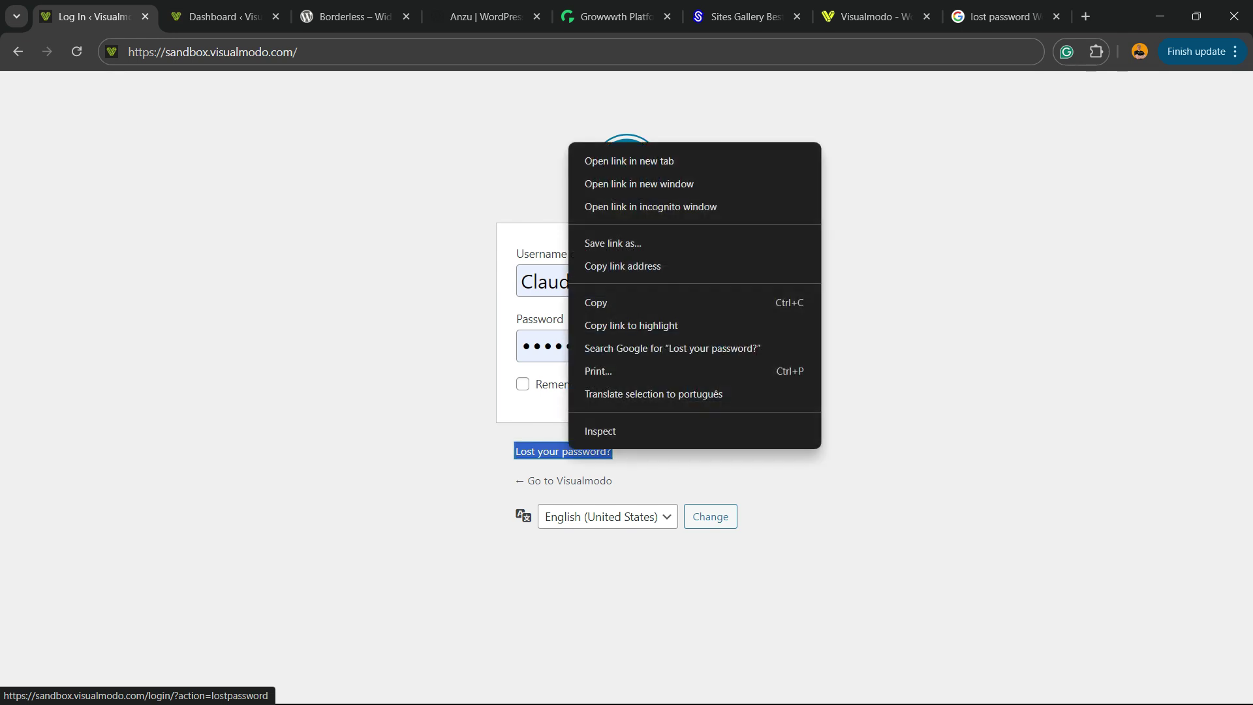
click(638, 265)
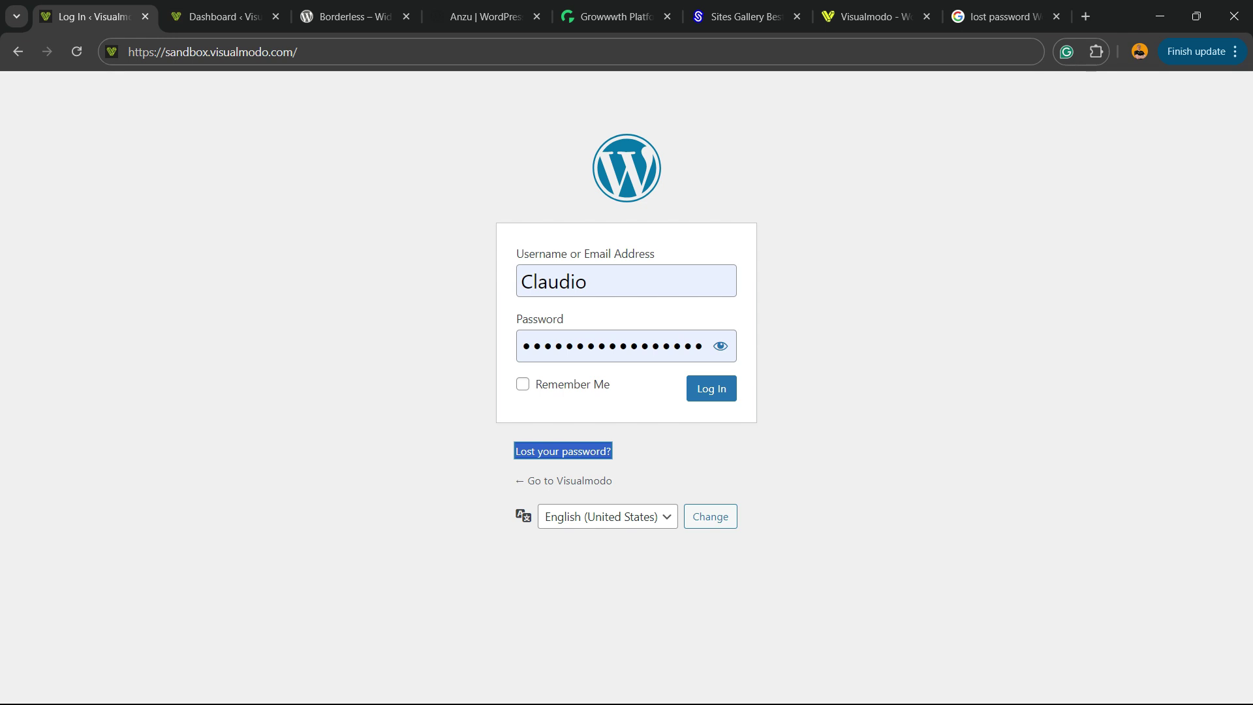
Go back to the WordPress dashboard and open the site's menu management screen
click(224, 17)
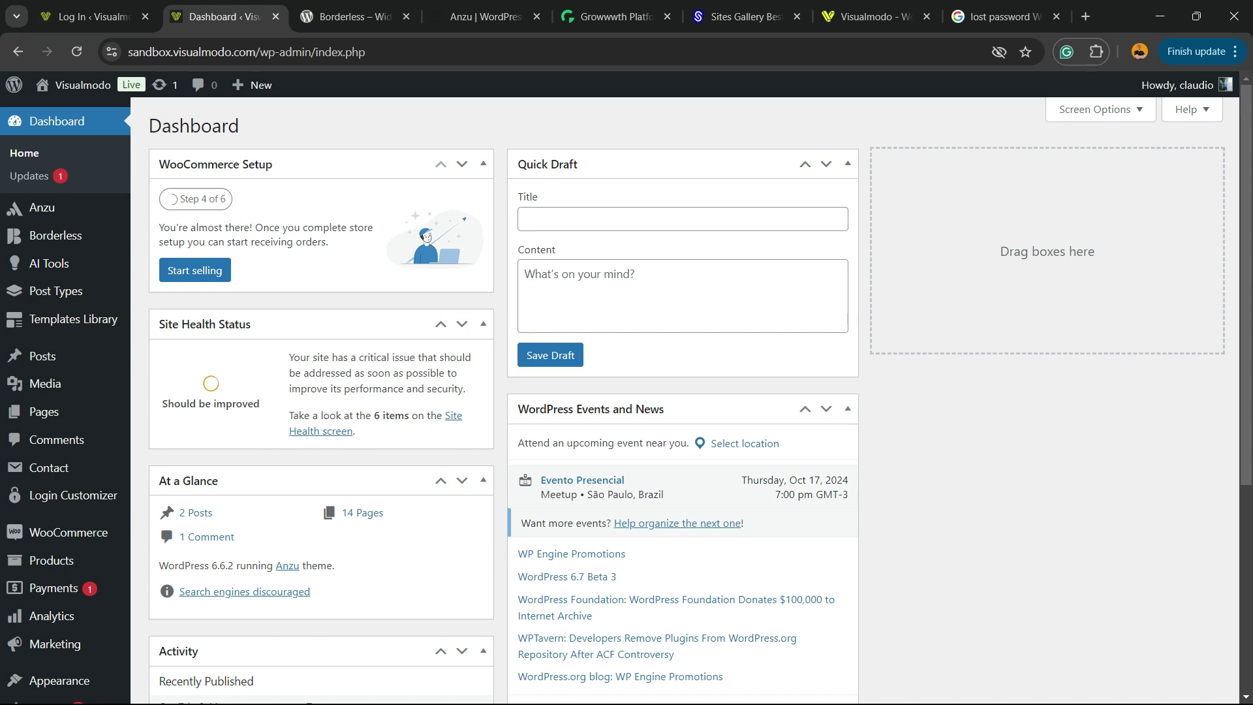
mouse_move(49, 464)
scroll(49, 464, down, 3)
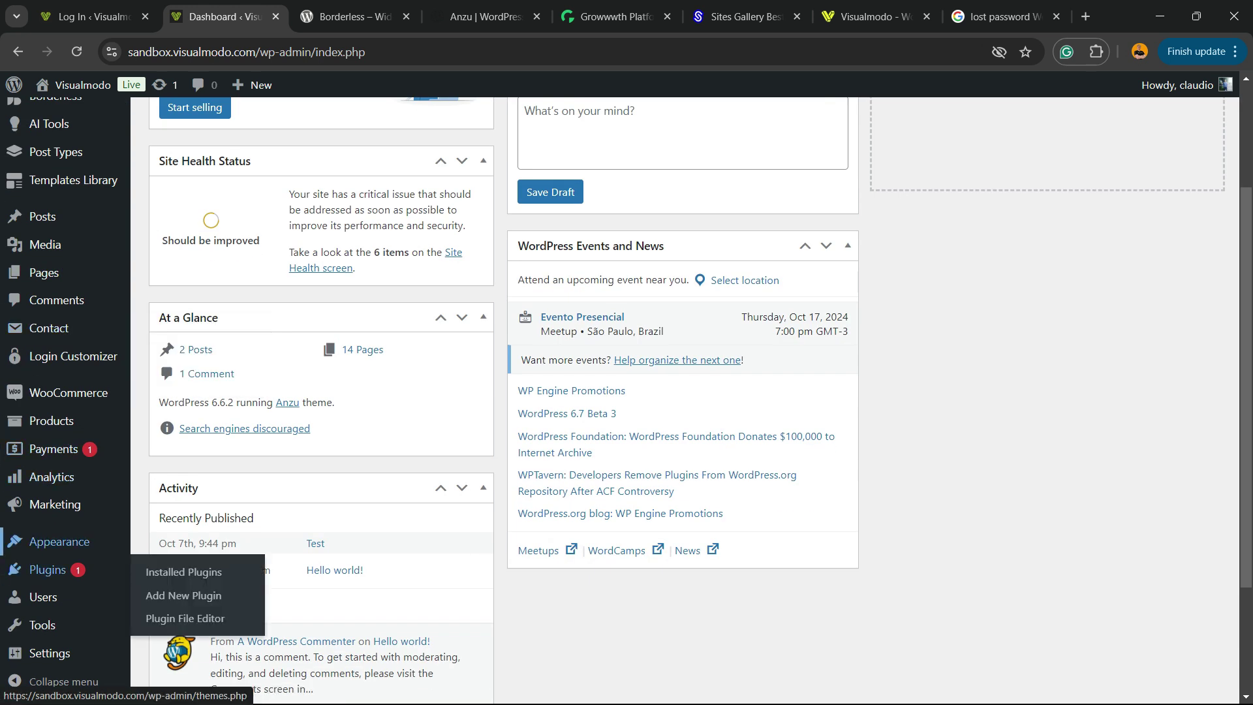
mouse_move(58, 541)
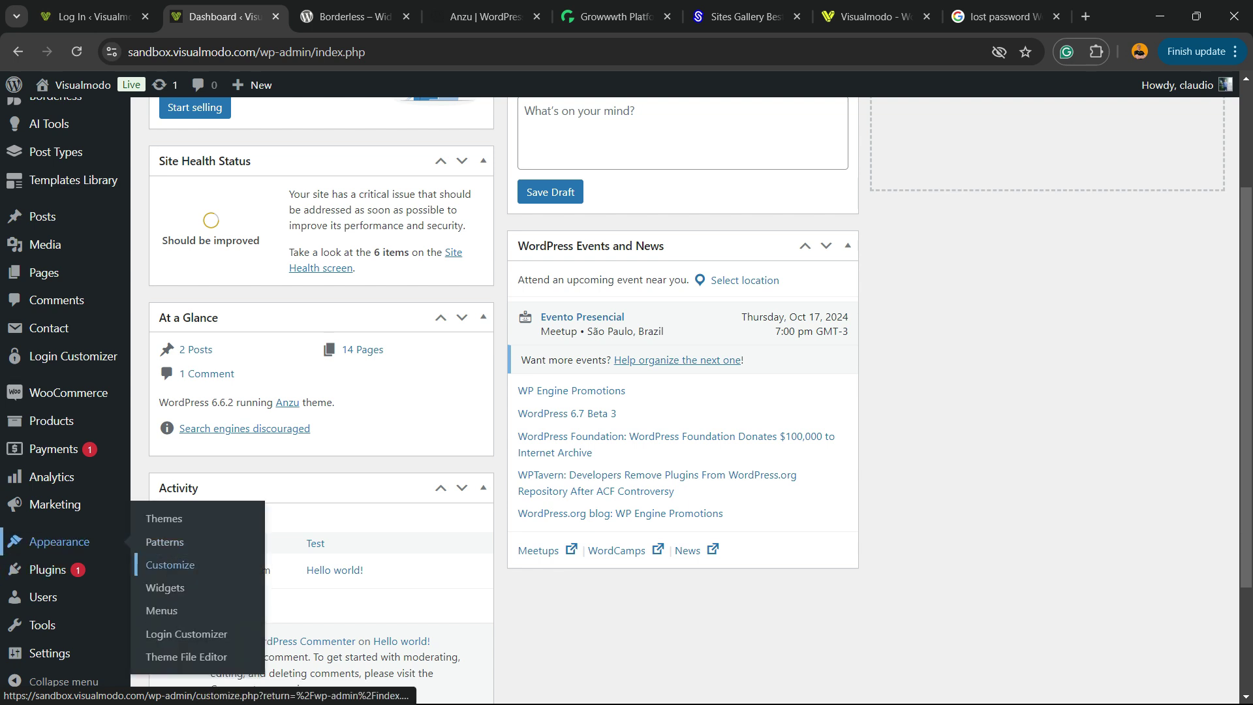
click(171, 610)
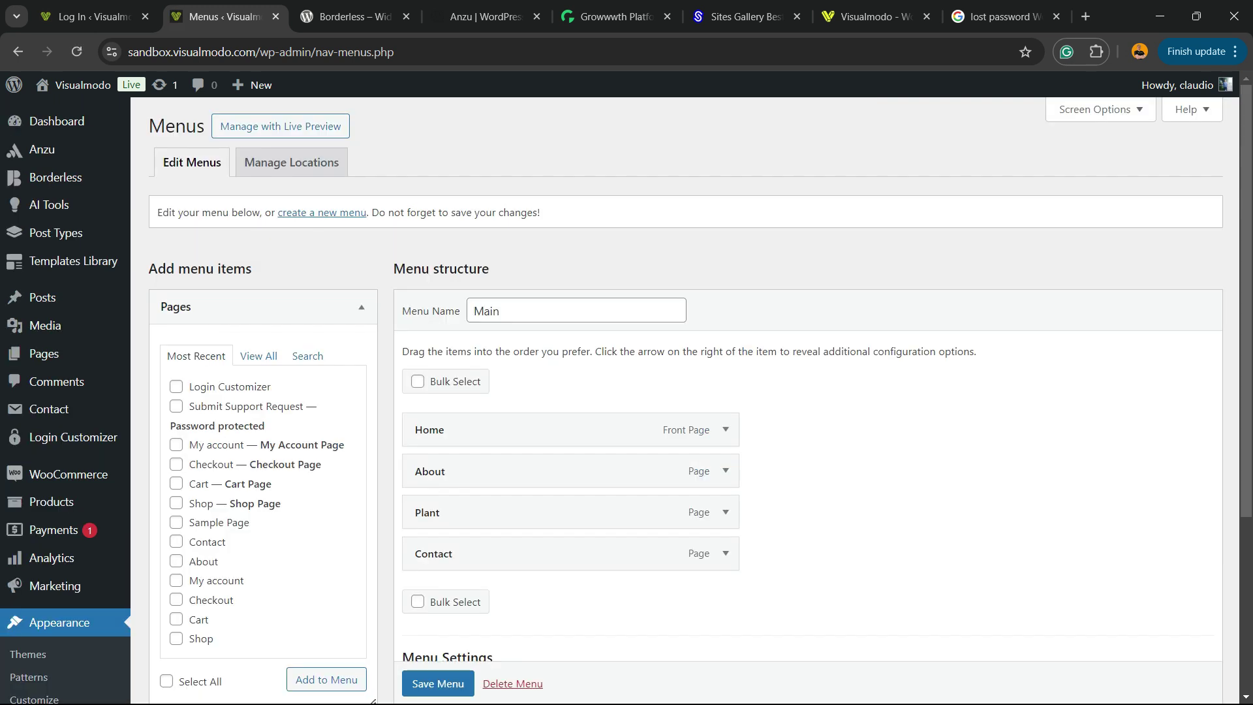
Examine the Main menu's items, its available page items and its Primary Menu display location setting
scroll(685, 392, down, 4)
scroll(685, 391, up, 4)
key(ctrl+plus)
scroll(685, 392, down, 5)
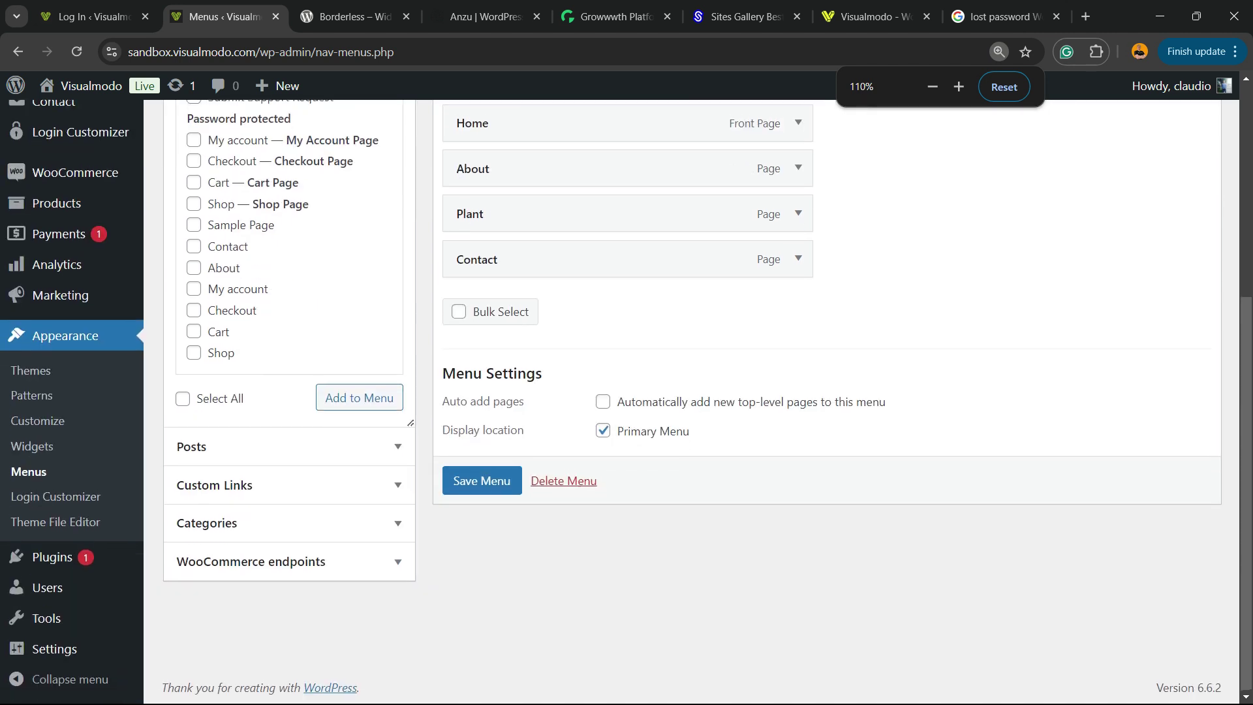
scroll(685, 391, up, 5)
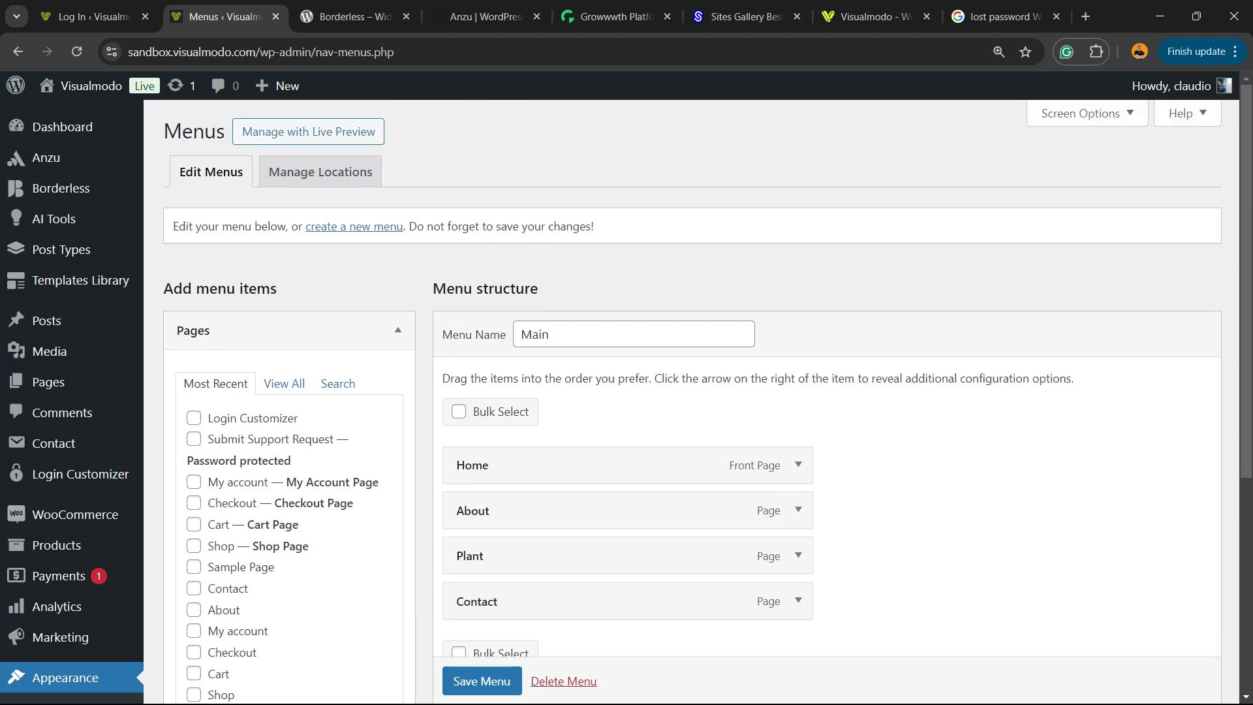
scroll(685, 392, down, 5)
drag(690, 446, 614, 447)
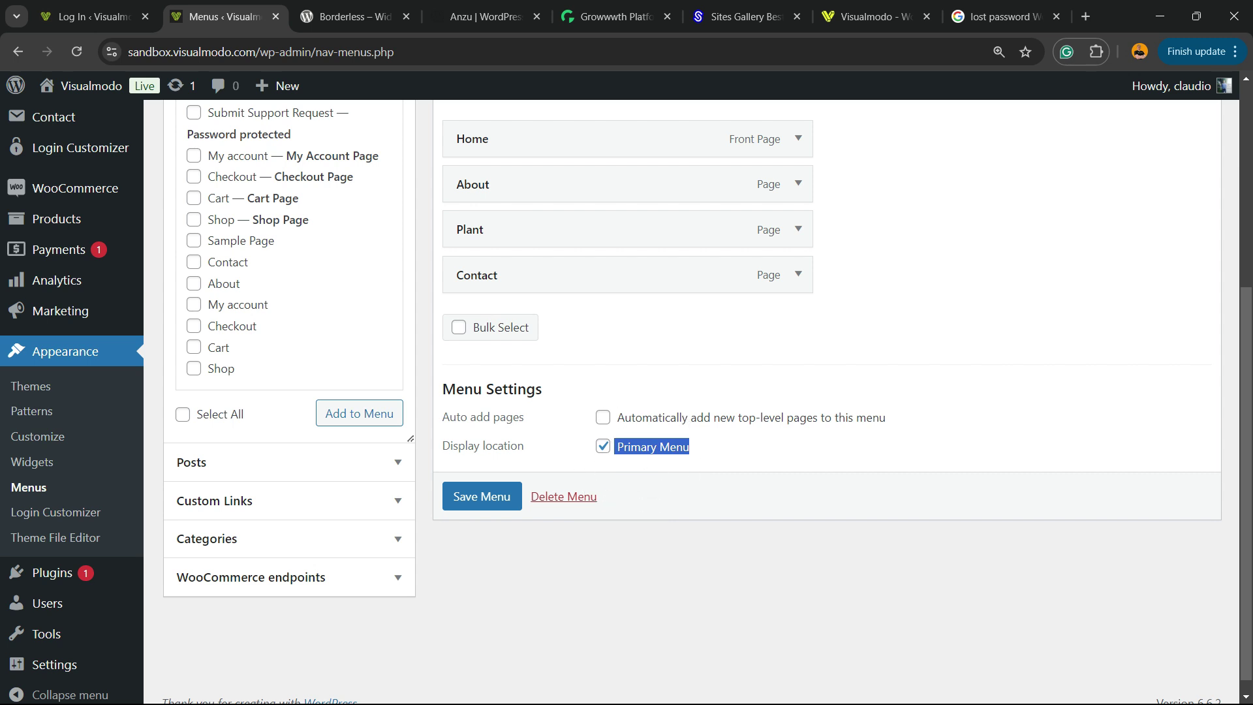
scroll(685, 391, up, 5)
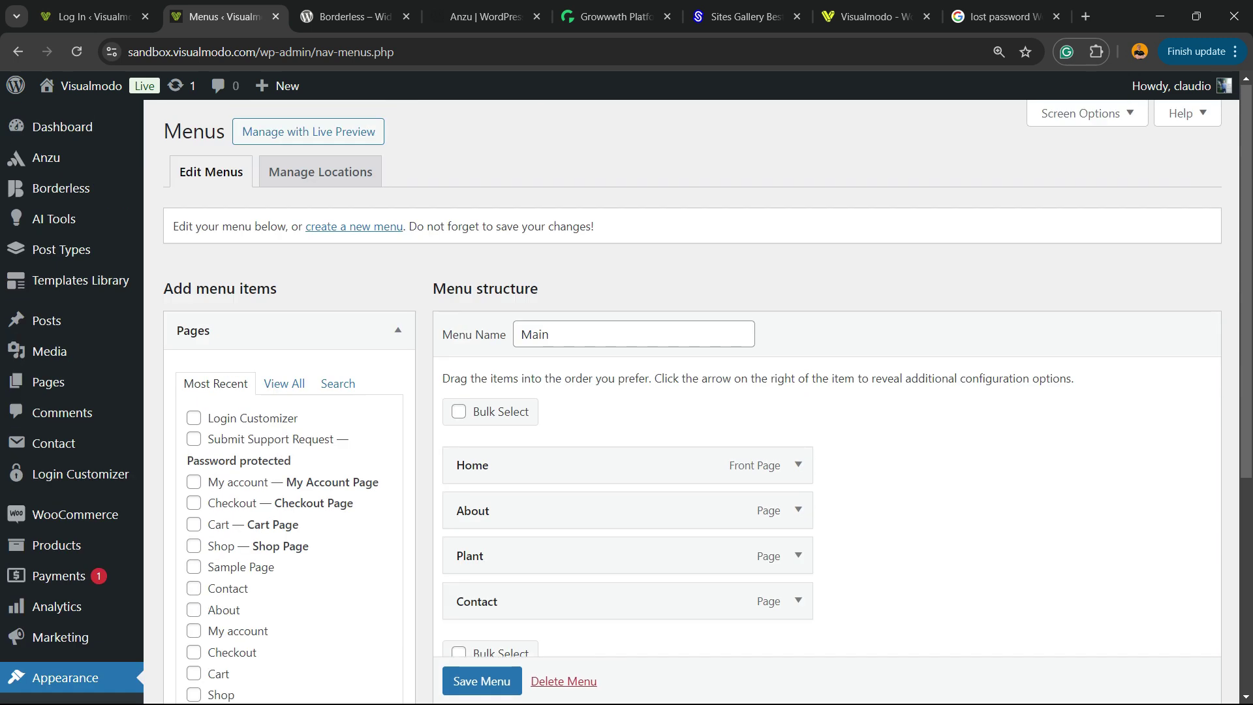
scroll(685, 392, down, 5)
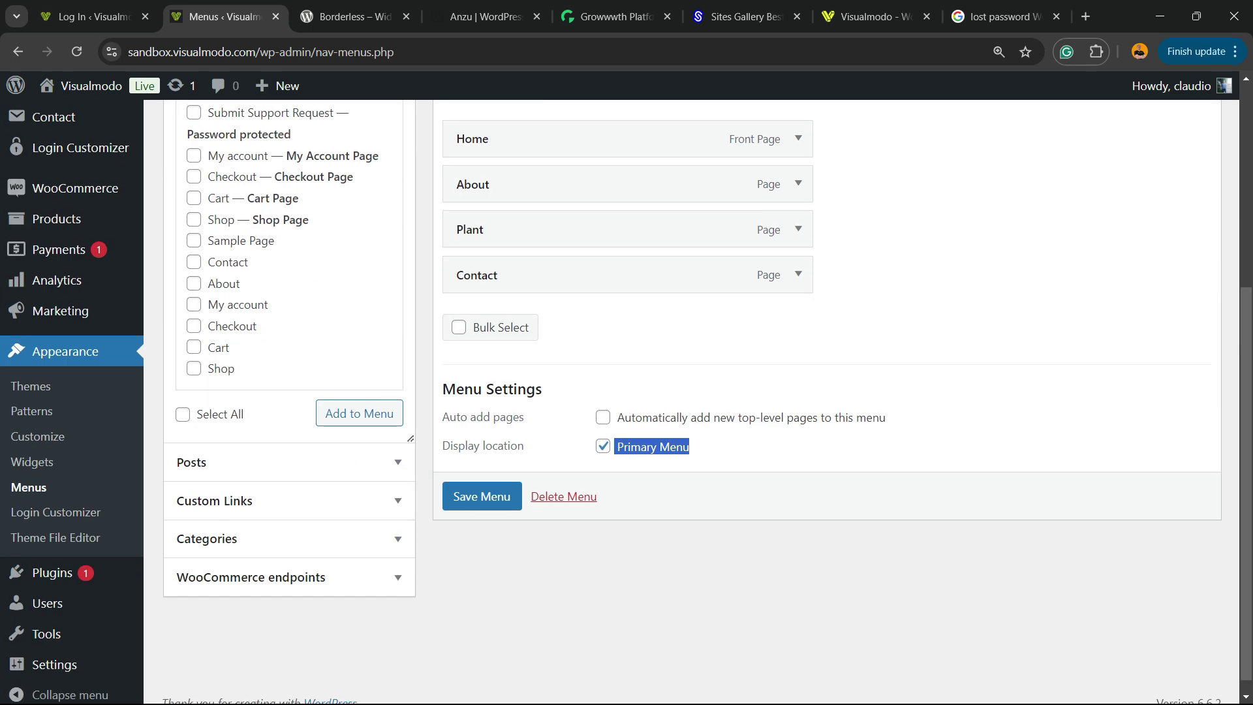
scroll(685, 392, up, 5)
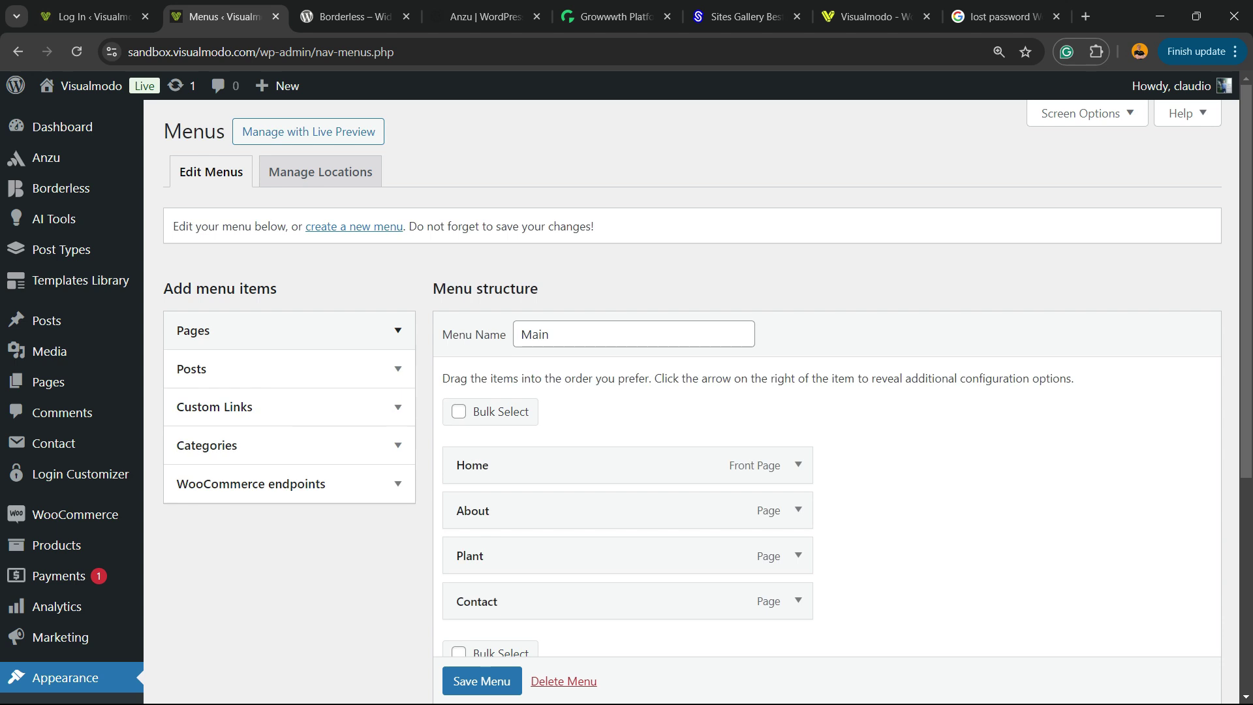
Add a custom link to the Main menu with the copied lost-password URL and the link text "Lost Your Password?"
drag(278, 288, 162, 288)
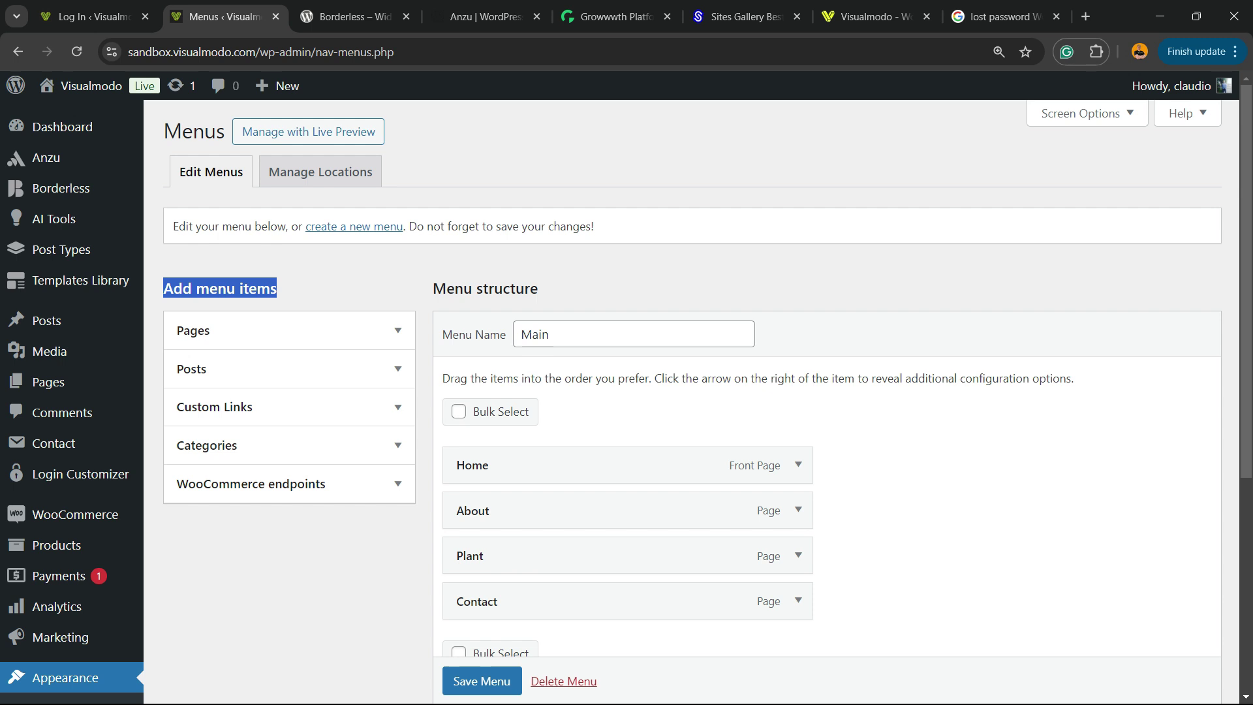
click(215, 407)
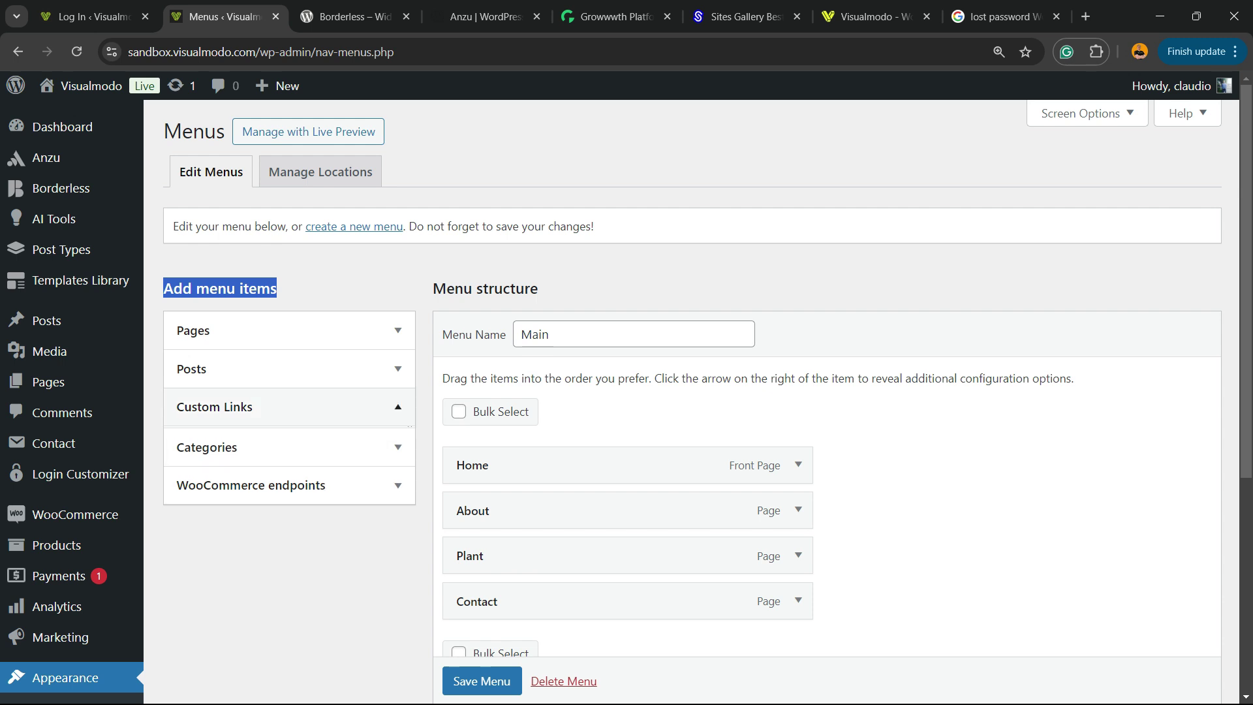
click(320, 465)
key(ctrl+v)
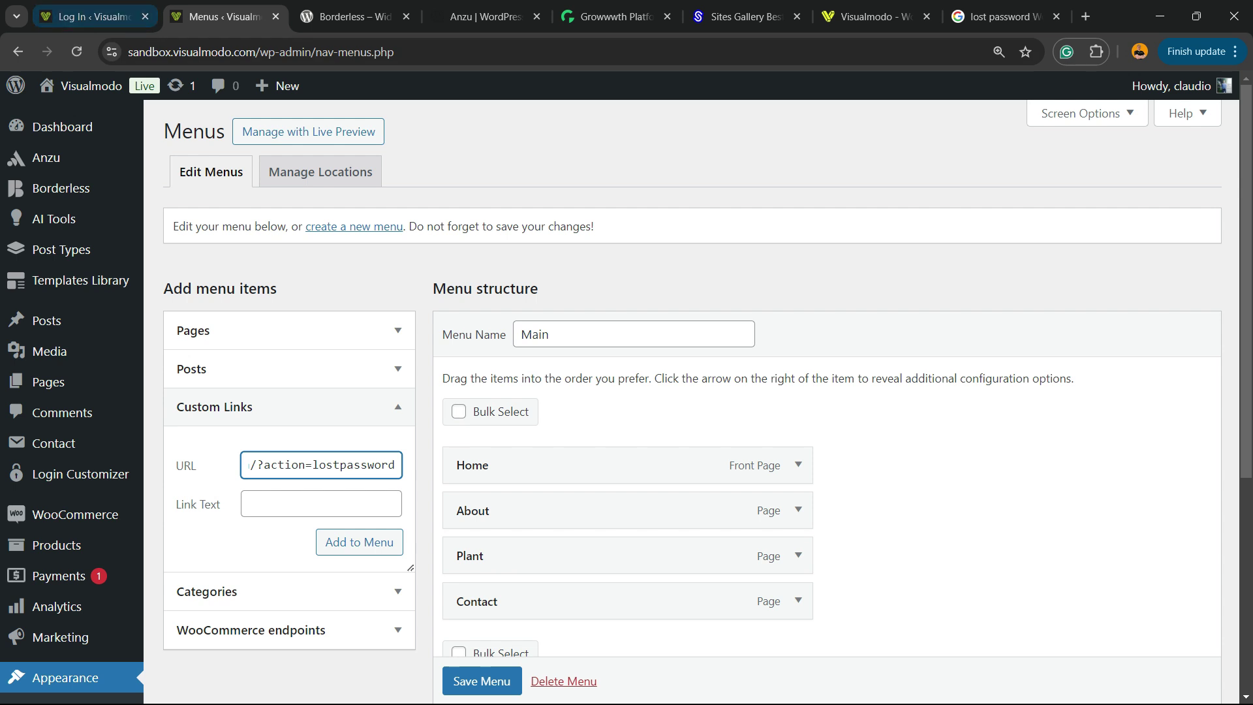
click(321, 504)
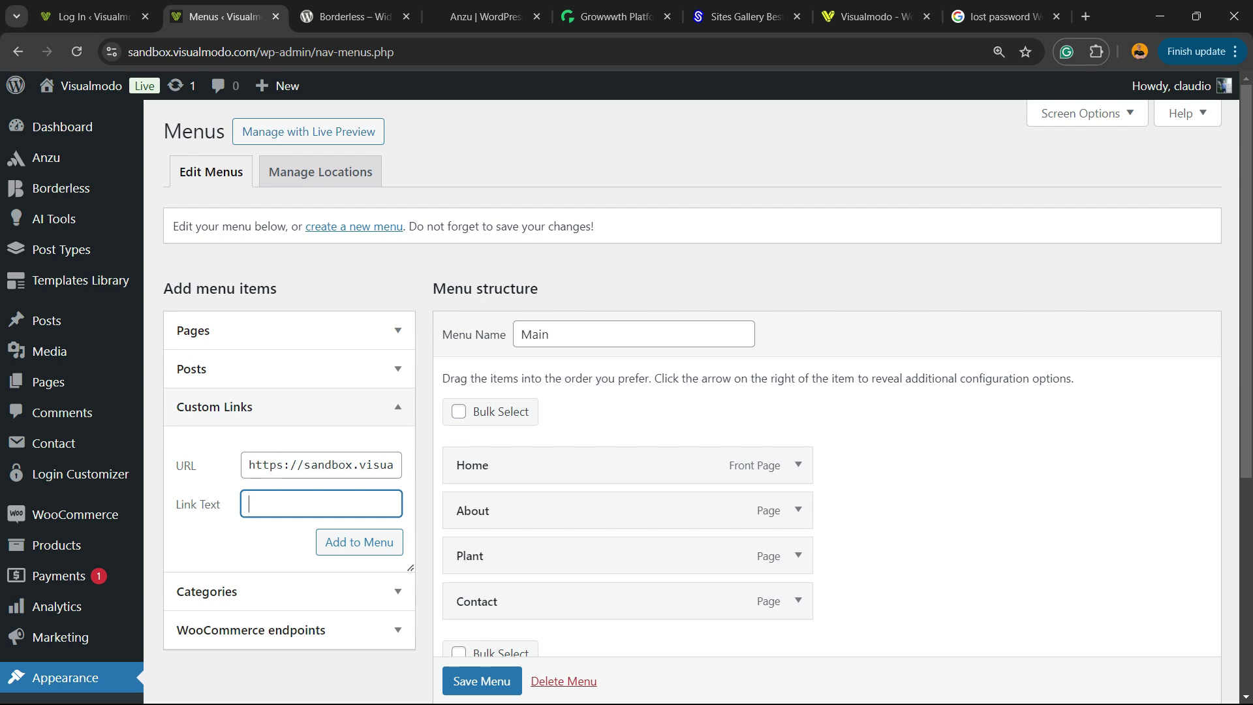
text(Lost Your Password?)
key(Return)
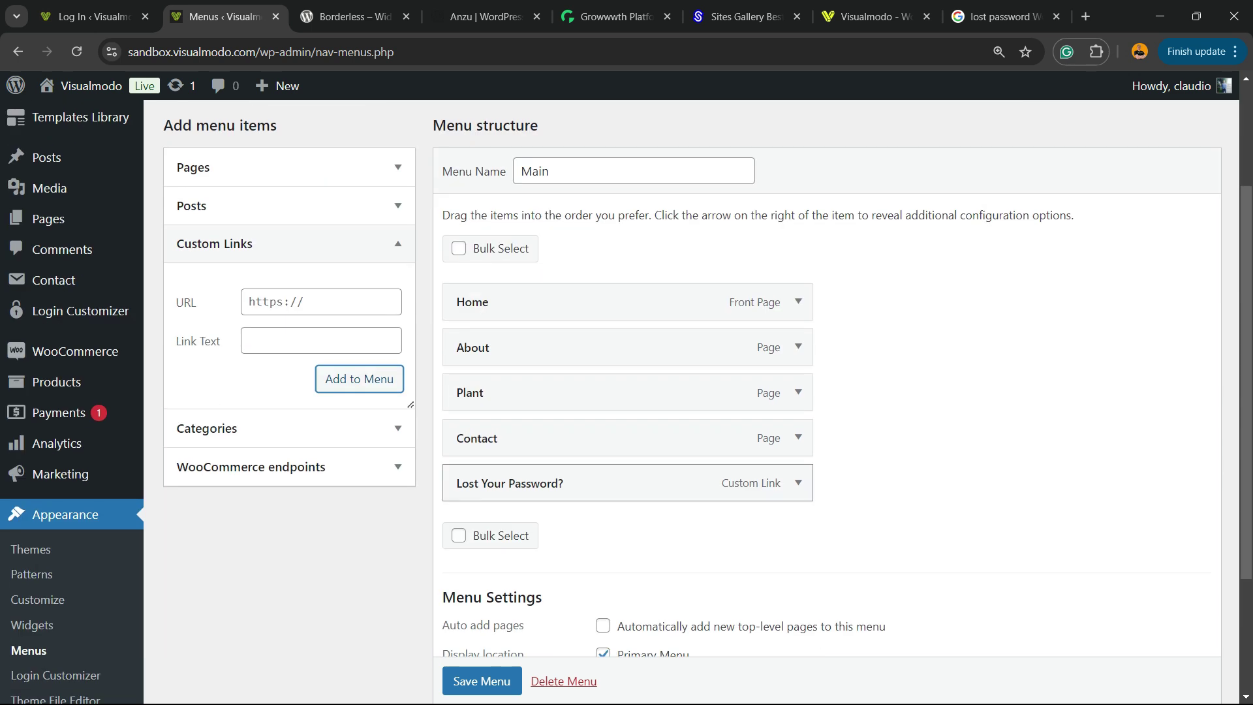
Nest the "Lost Your Password?" item under About as a sub item and save the Main menu
drag(509, 483, 666, 482)
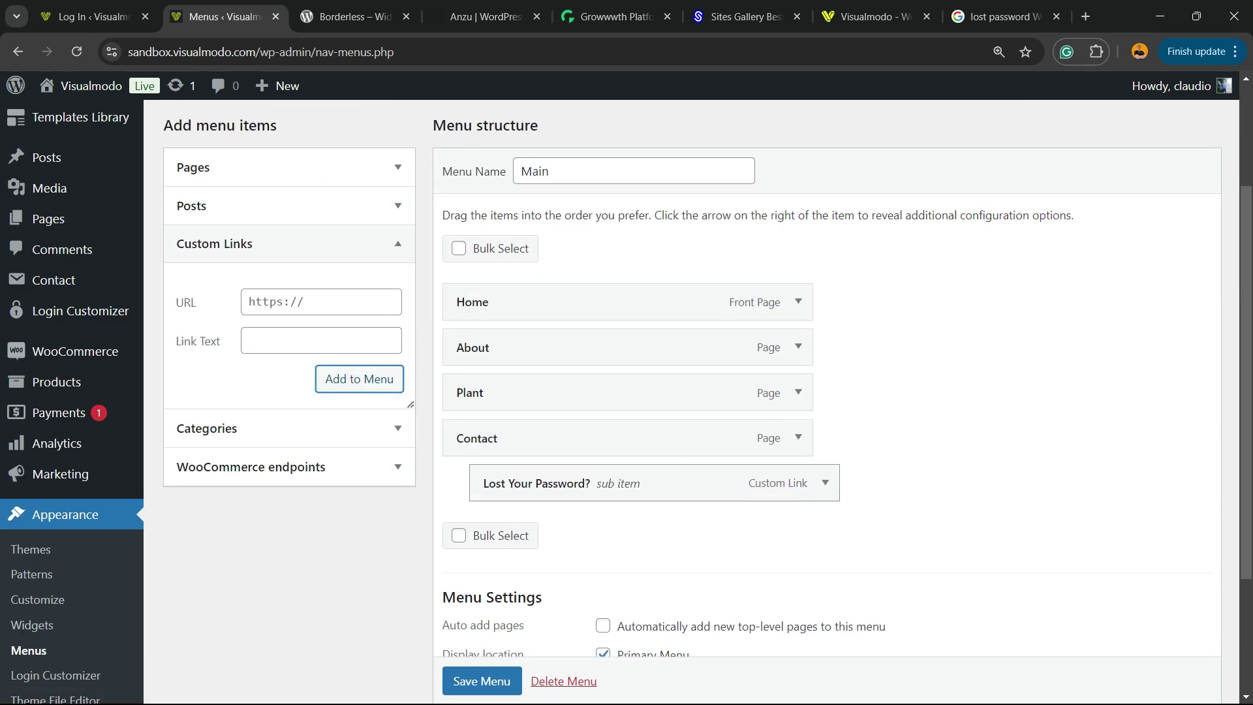
scroll(666, 483, down, 3)
scroll(666, 483, up, 3)
drag(665, 482, 678, 391)
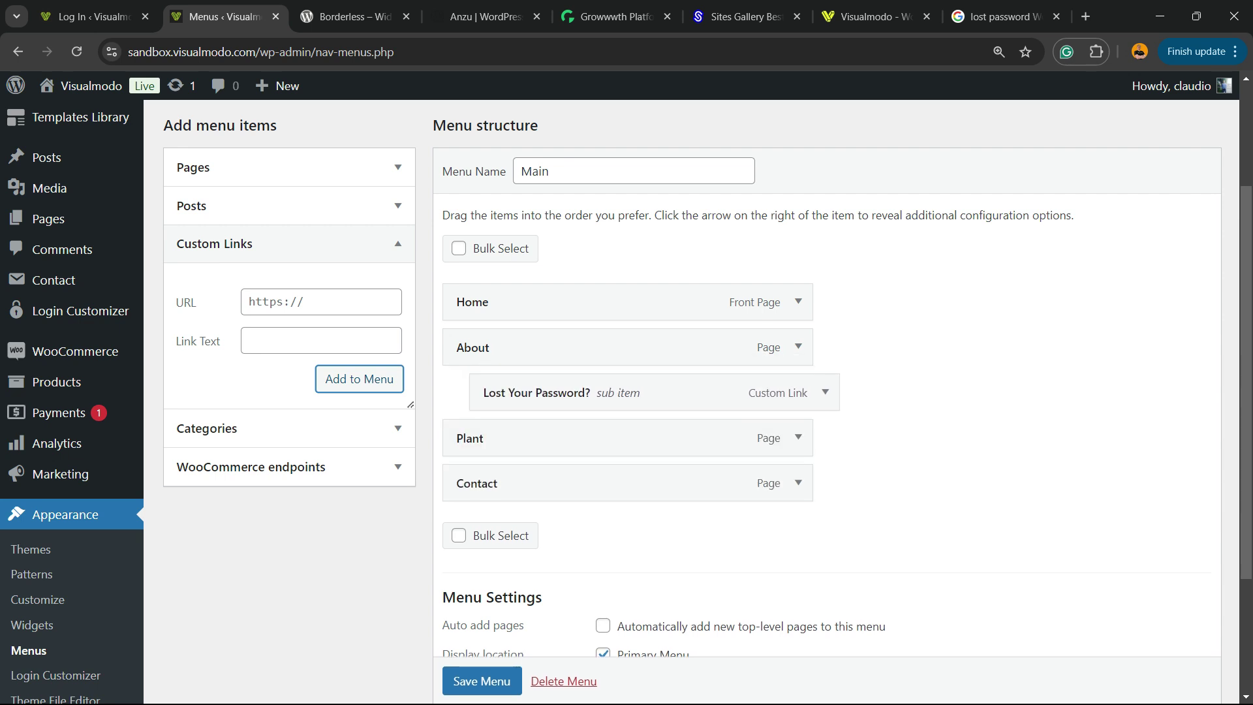
mouse_move(679, 392)
mouse_down()
mouse_move(652, 391)
mouse_move(684, 394)
mouse_move(704, 344)
mouse_move(715, 383)
mouse_move(691, 391)
mouse_up()
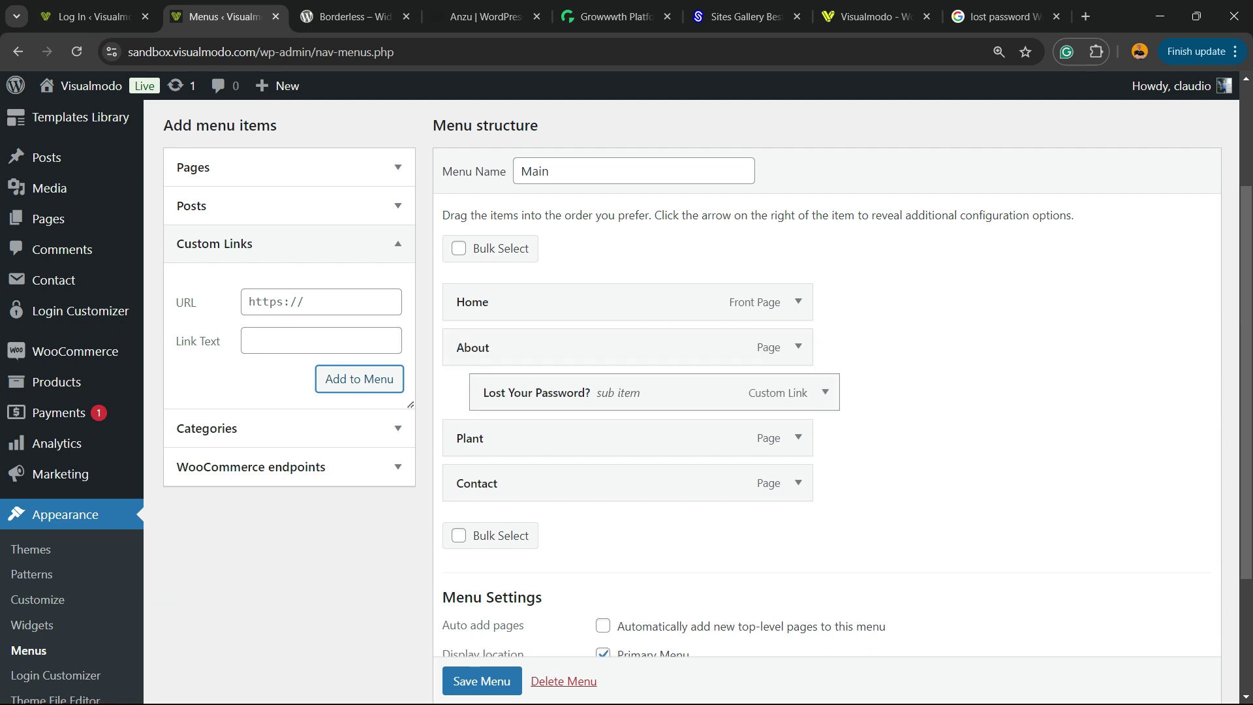
scroll(692, 392, down, 3)
click(478, 541)
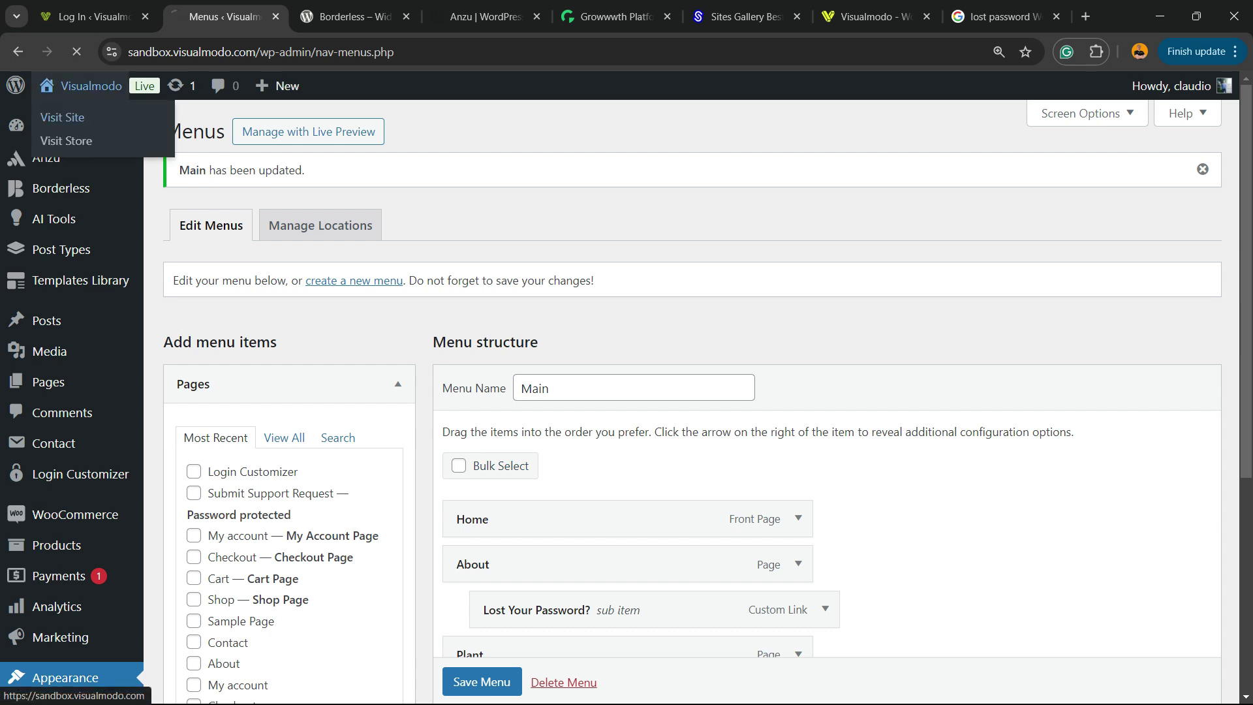
Visit the live site and open the "Lost Your Password?" link under About in the header menu
click(320, 225)
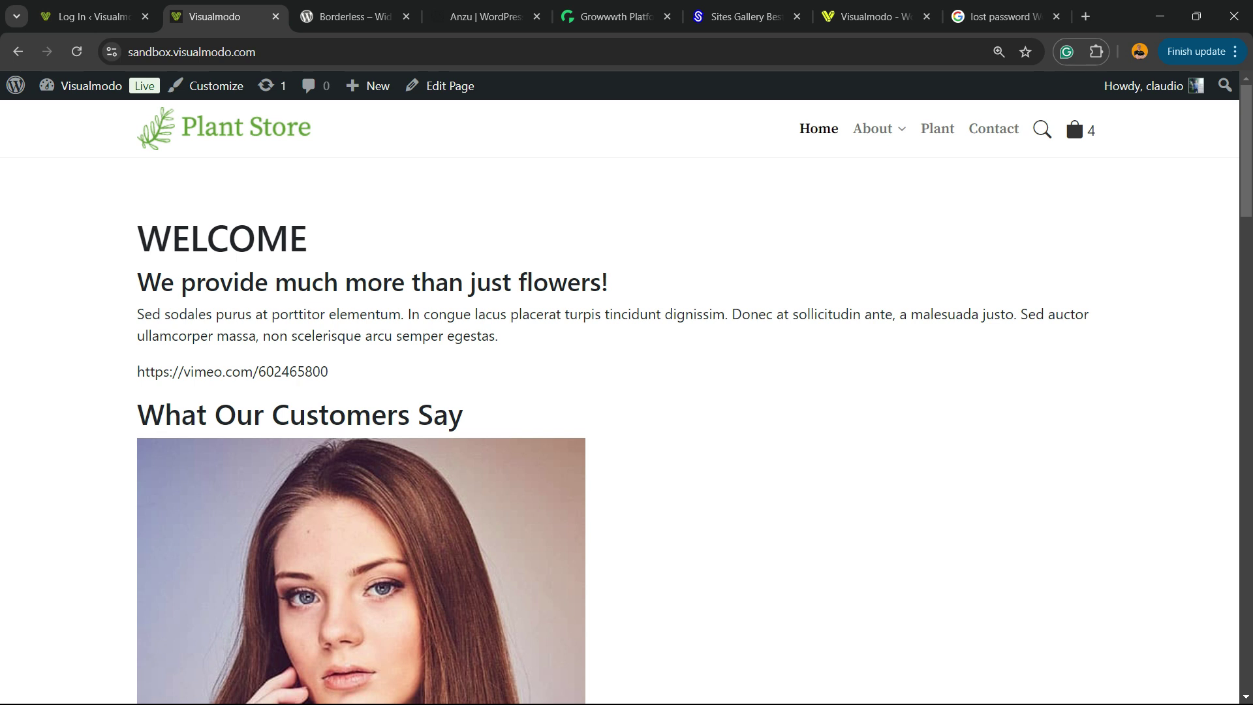
mouse_move(874, 128)
click(917, 171)
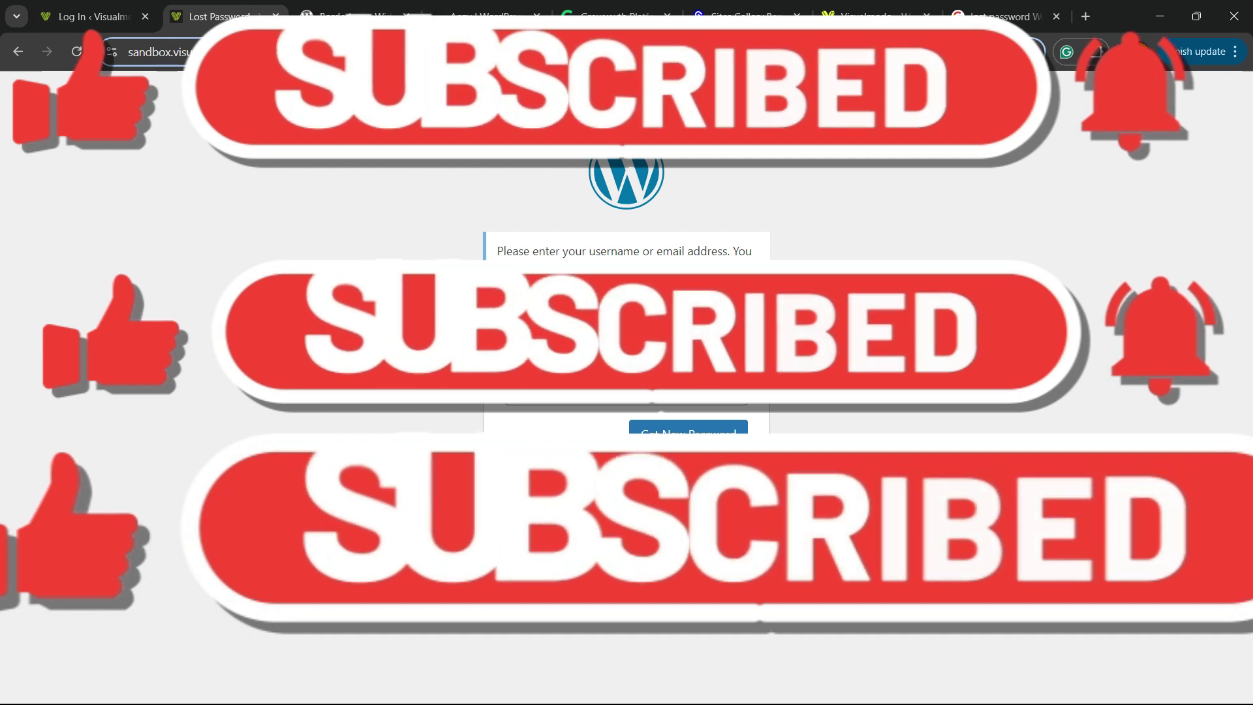
key(BackSpace)
key(Return)
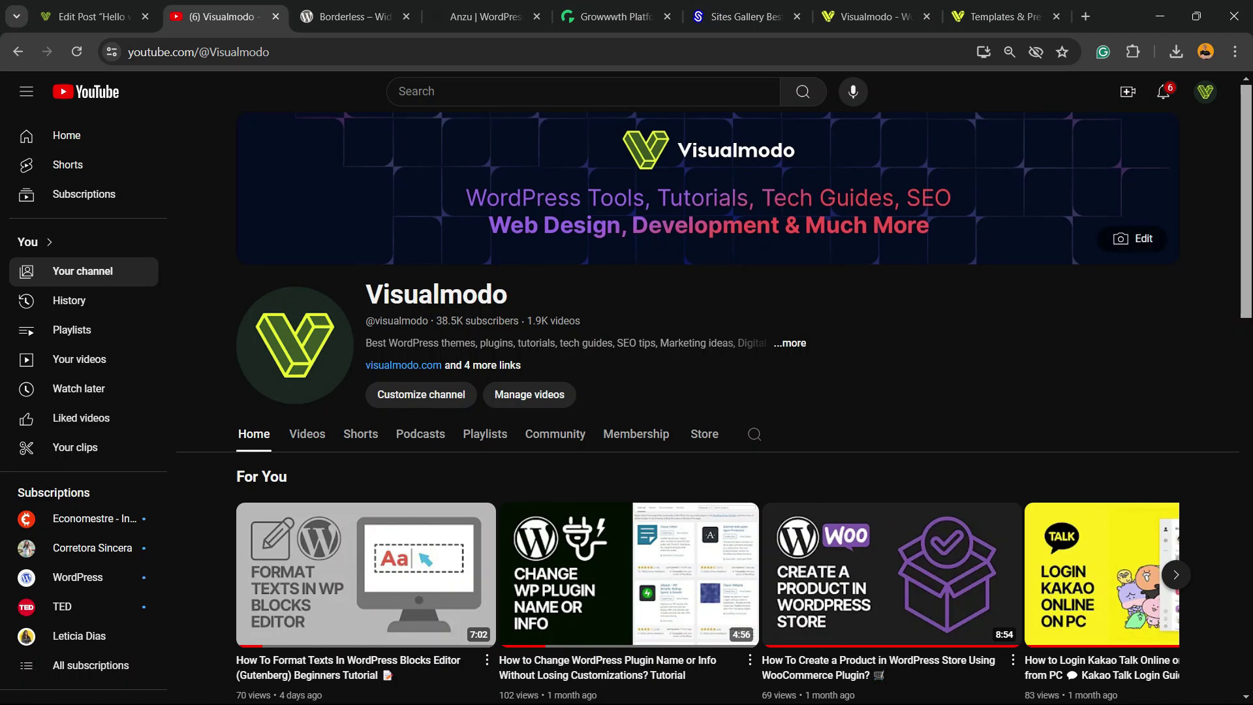
Look over the Borderless plugin page and the Anzu theme page on WordPress.org
click(346, 16)
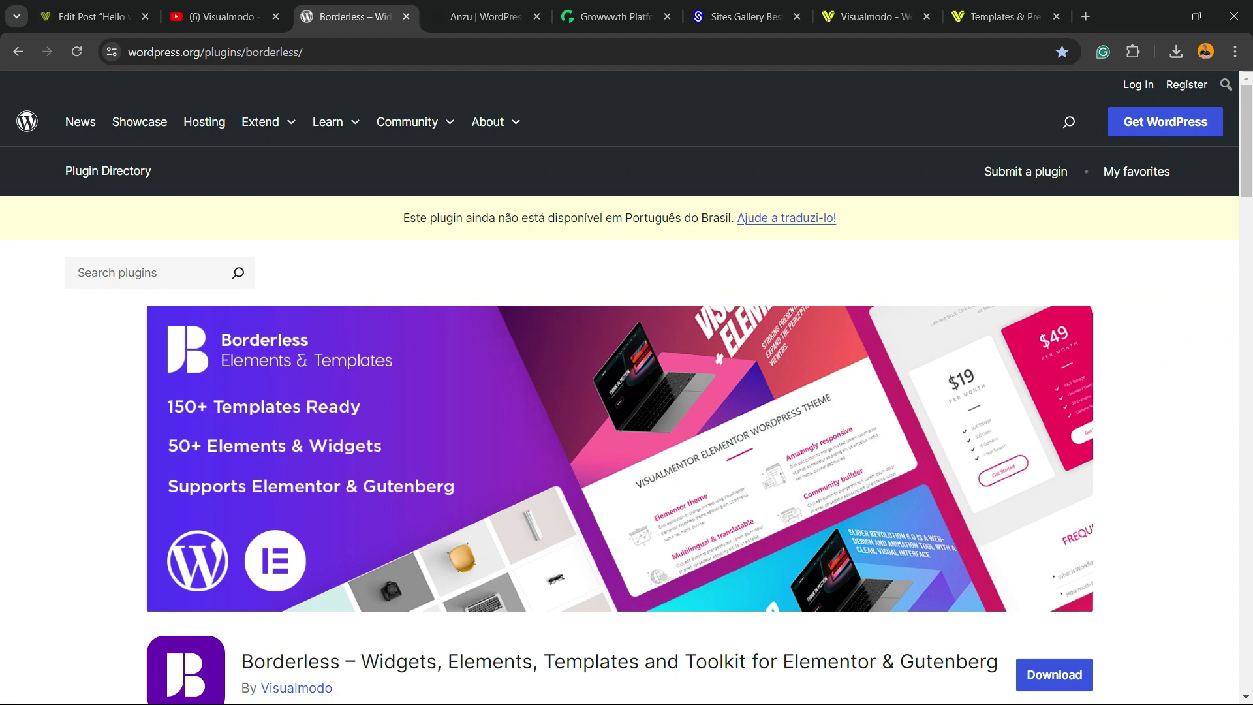
scroll(626, 391, down, 3)
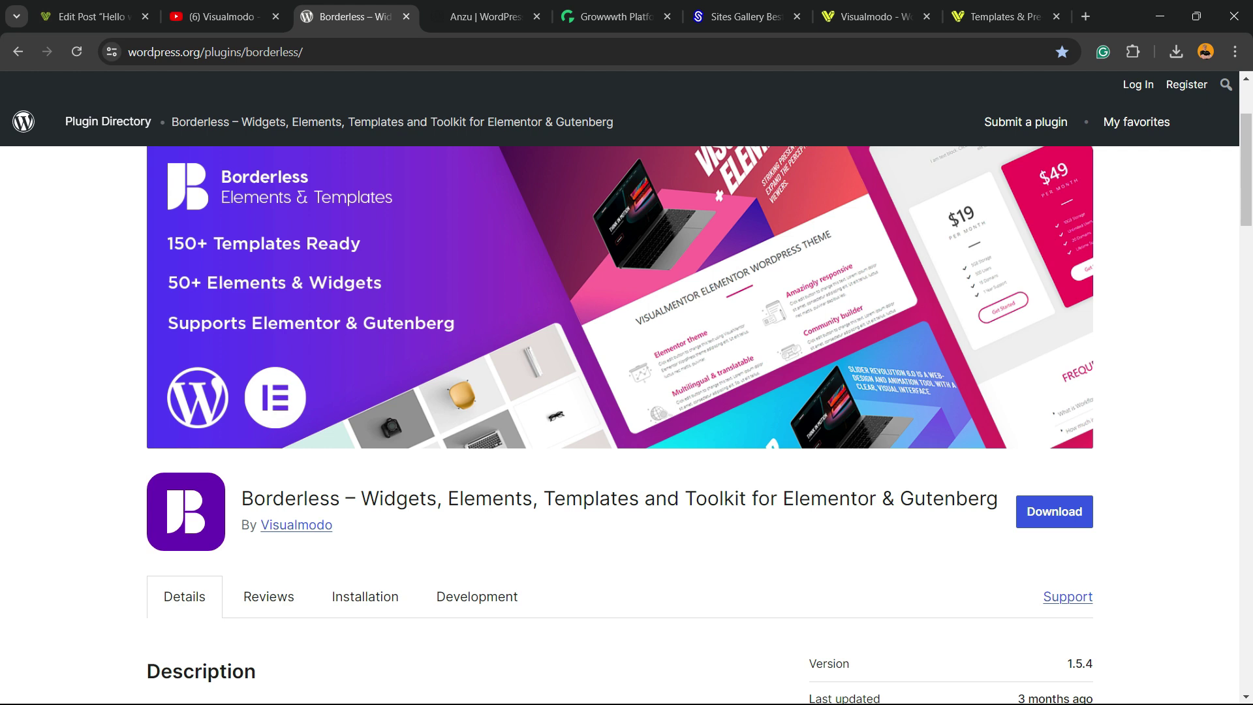
scroll(626, 391, up, 3)
scroll(626, 392, down, 3)
click(486, 16)
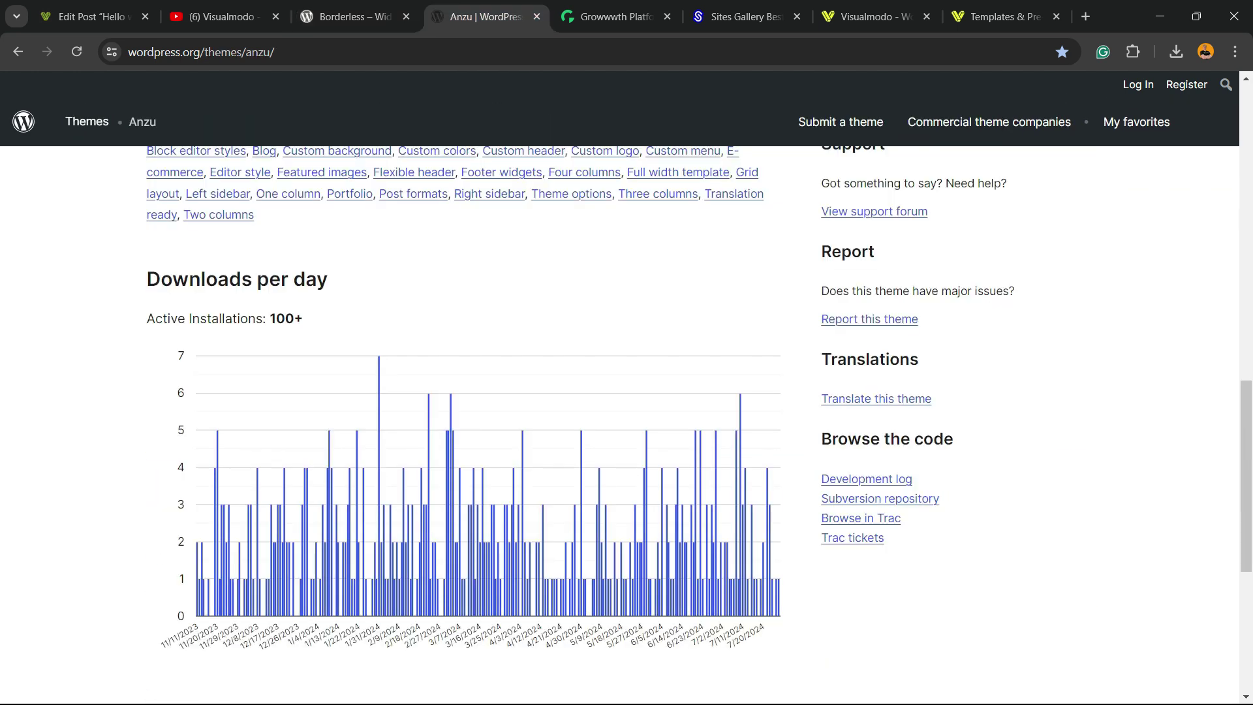
scroll(626, 424, up, 15)
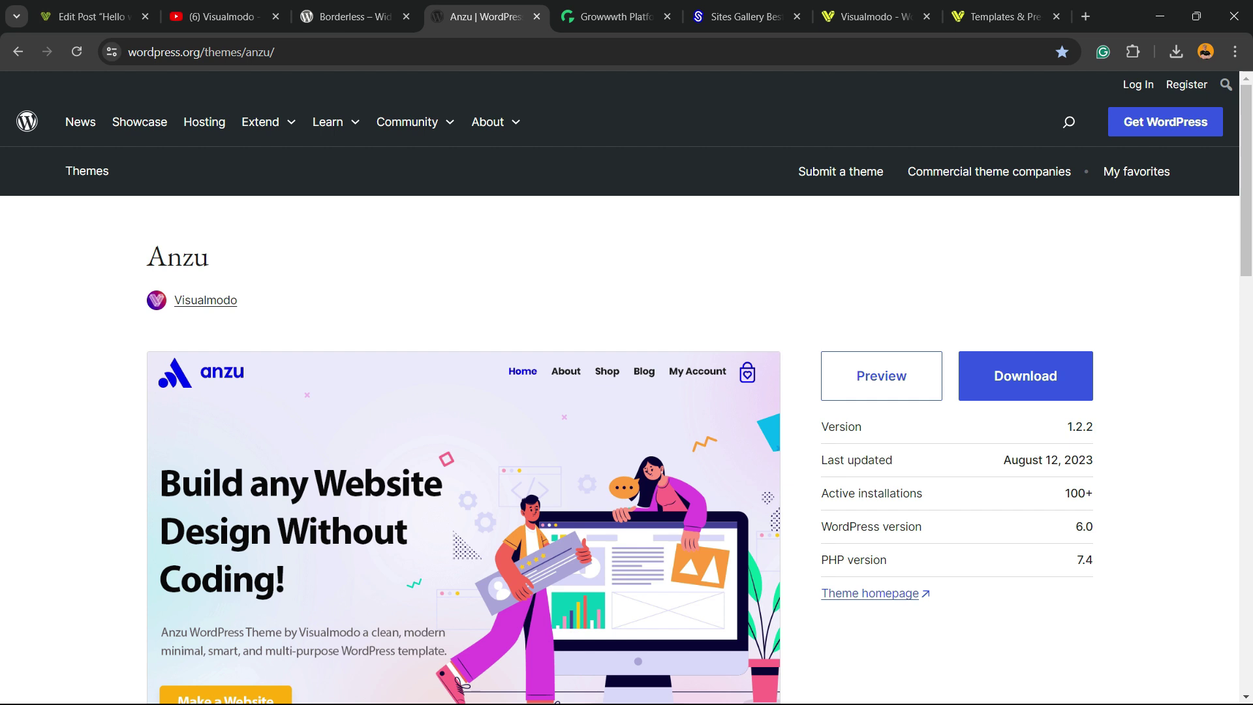
Browse the featured and latest website listings on the Growwwth home page
key(ctrl+Tab)
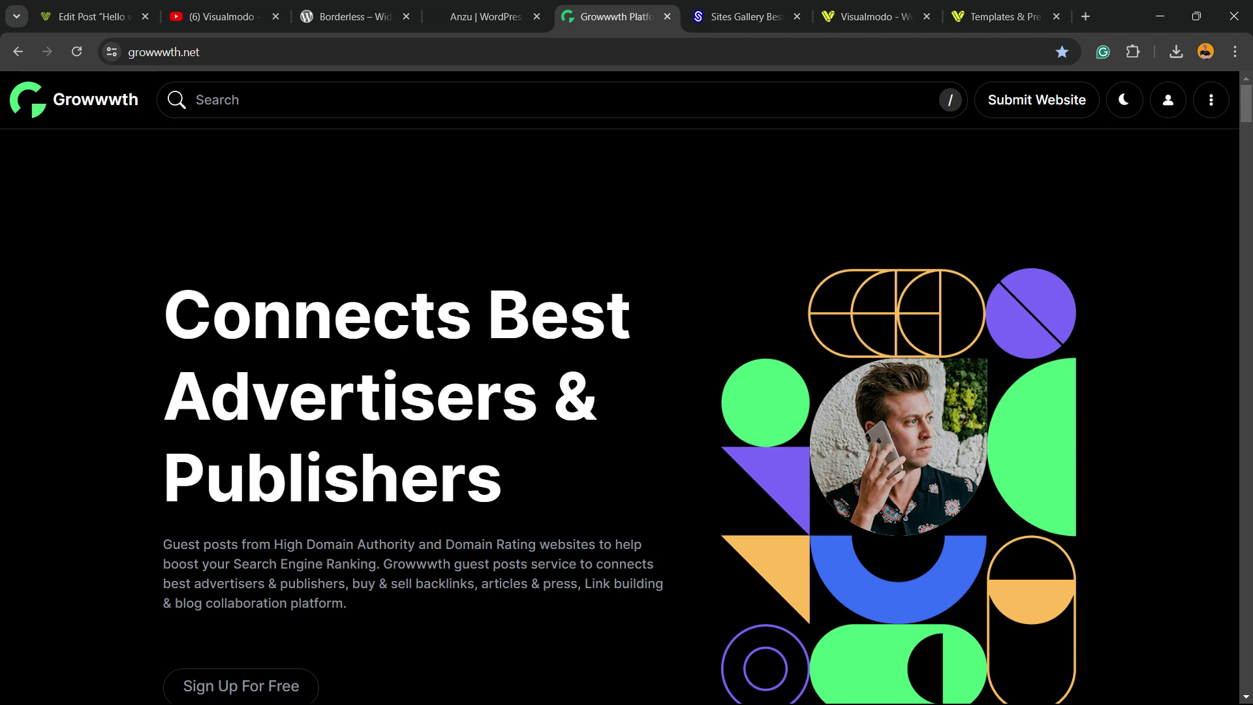
scroll(619, 417, down, 10)
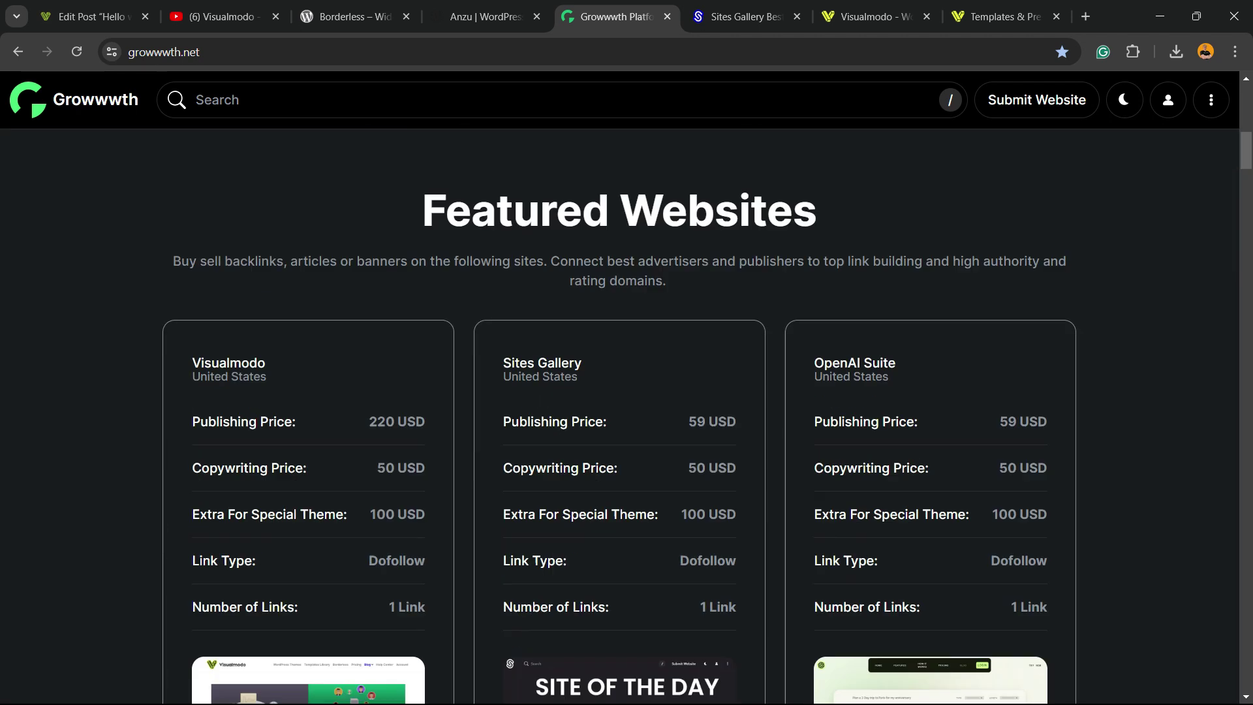
scroll(619, 417, down, 15)
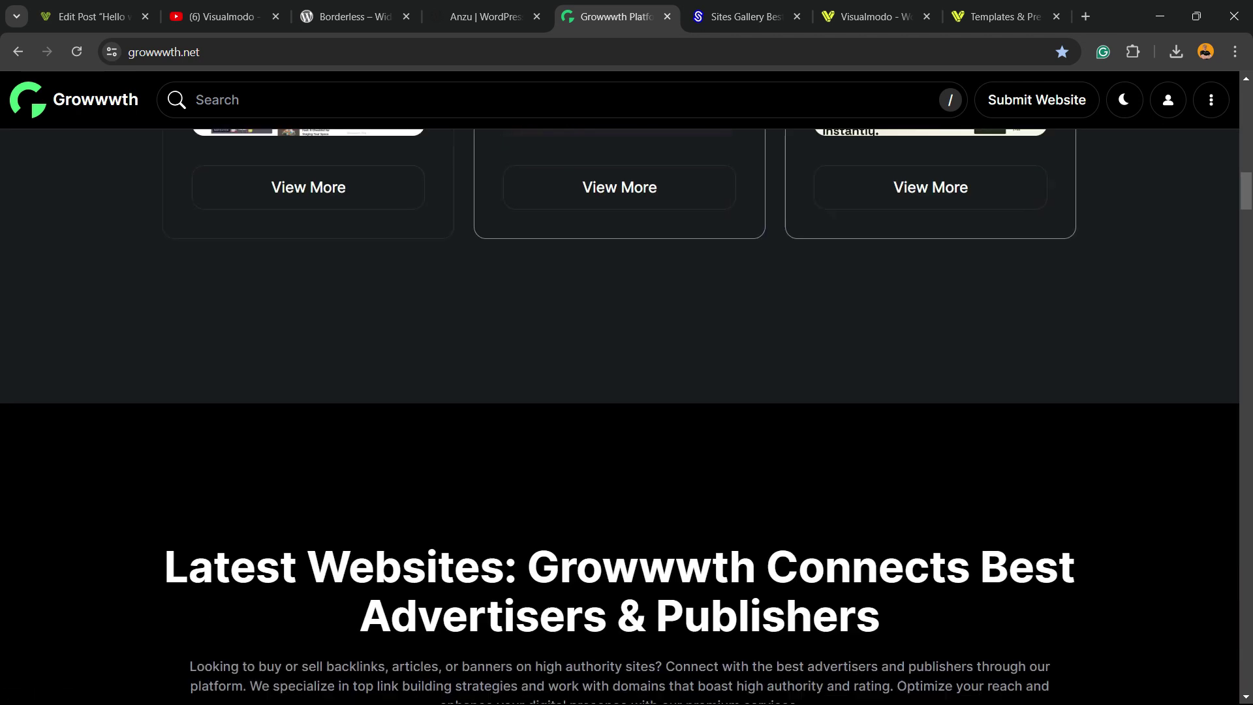
scroll(619, 417, down, 3)
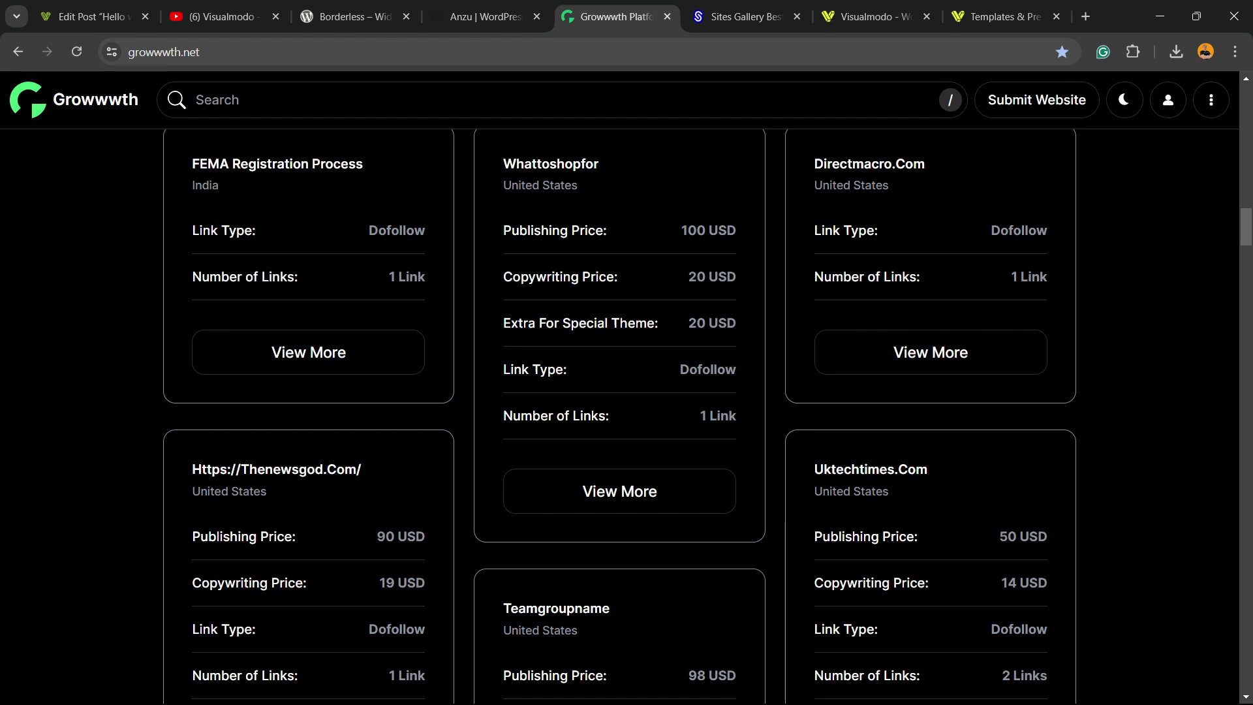
double_click(170, 52)
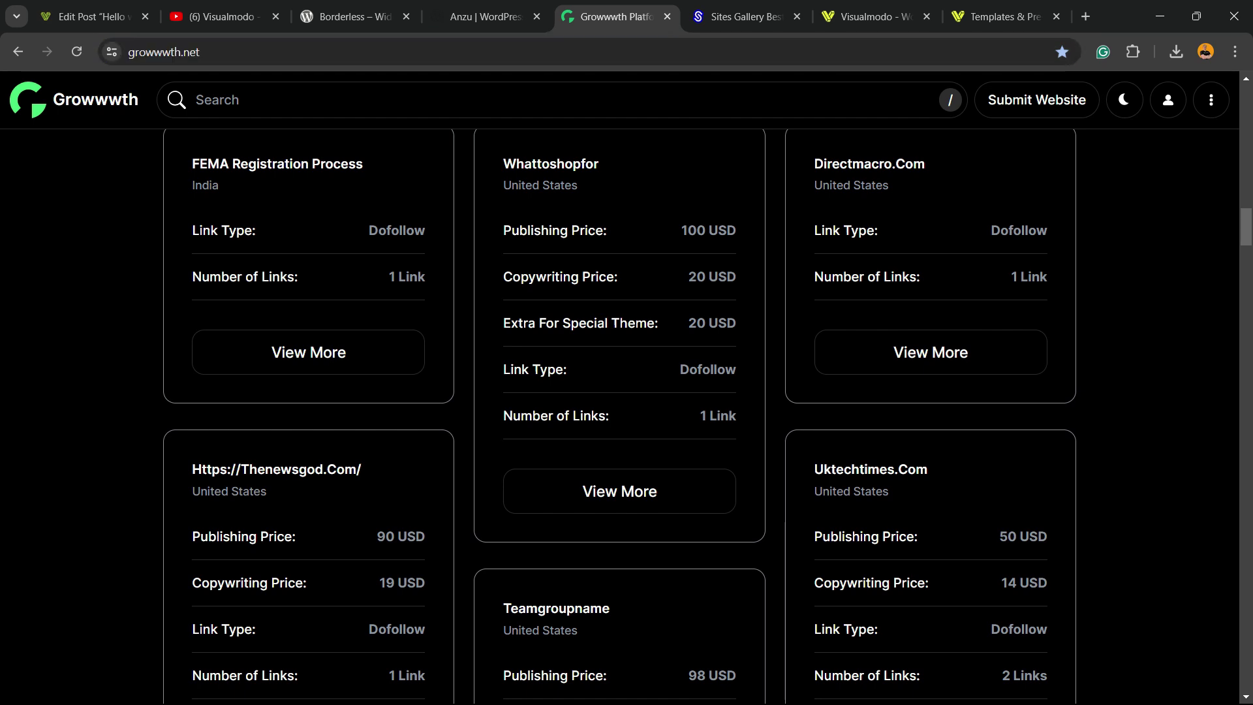
scroll(619, 417, down, 12)
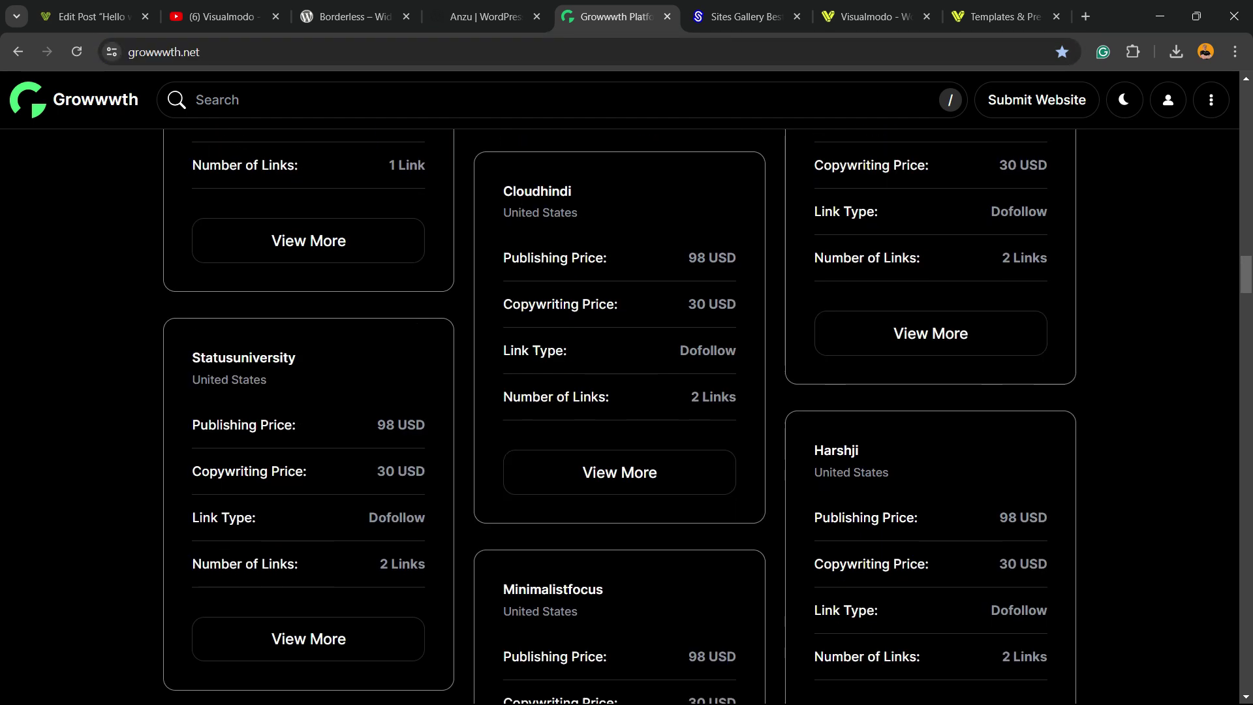
scroll(619, 417, down, 19)
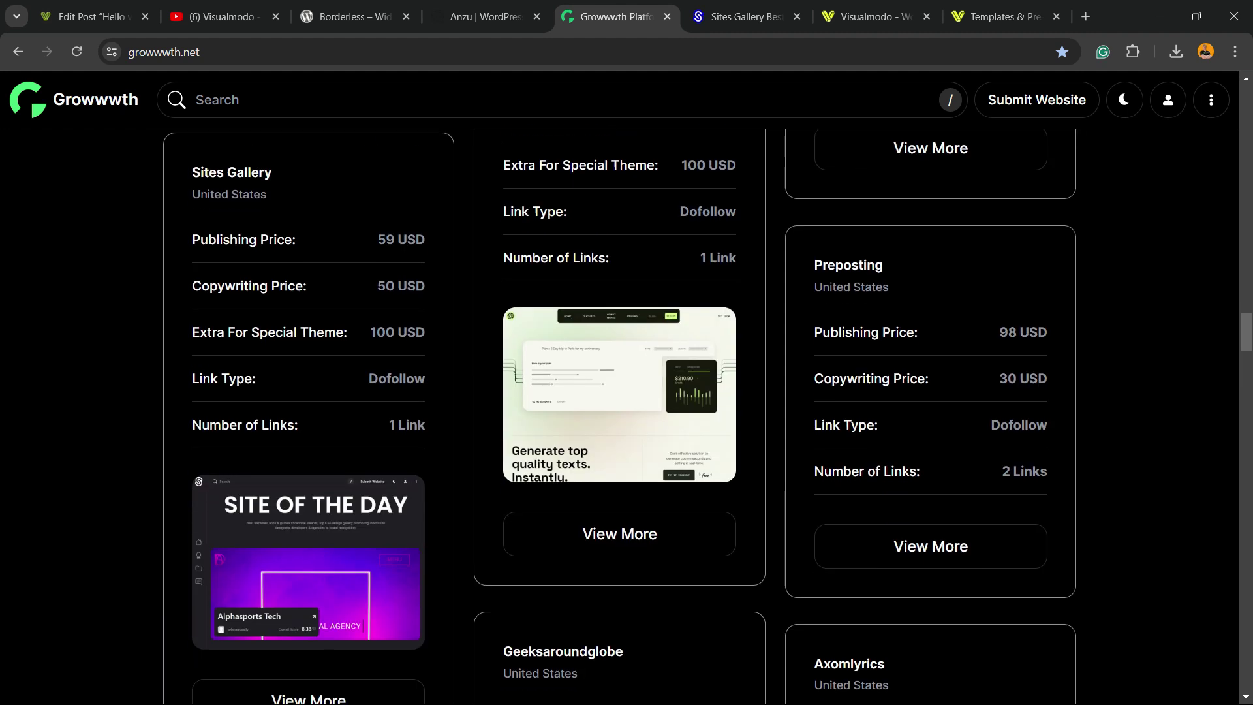
Browse the site of the day and the submitted website designs on Sites Gallery
click(743, 16)
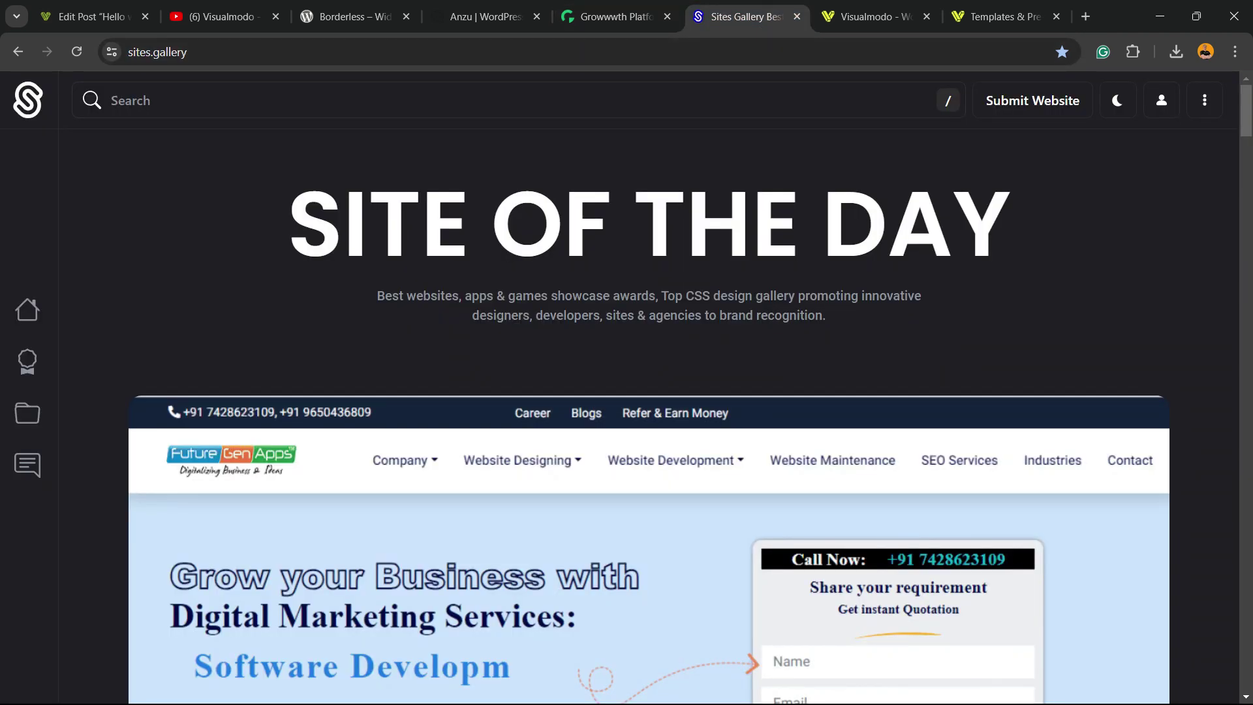
scroll(649, 417, down, 10)
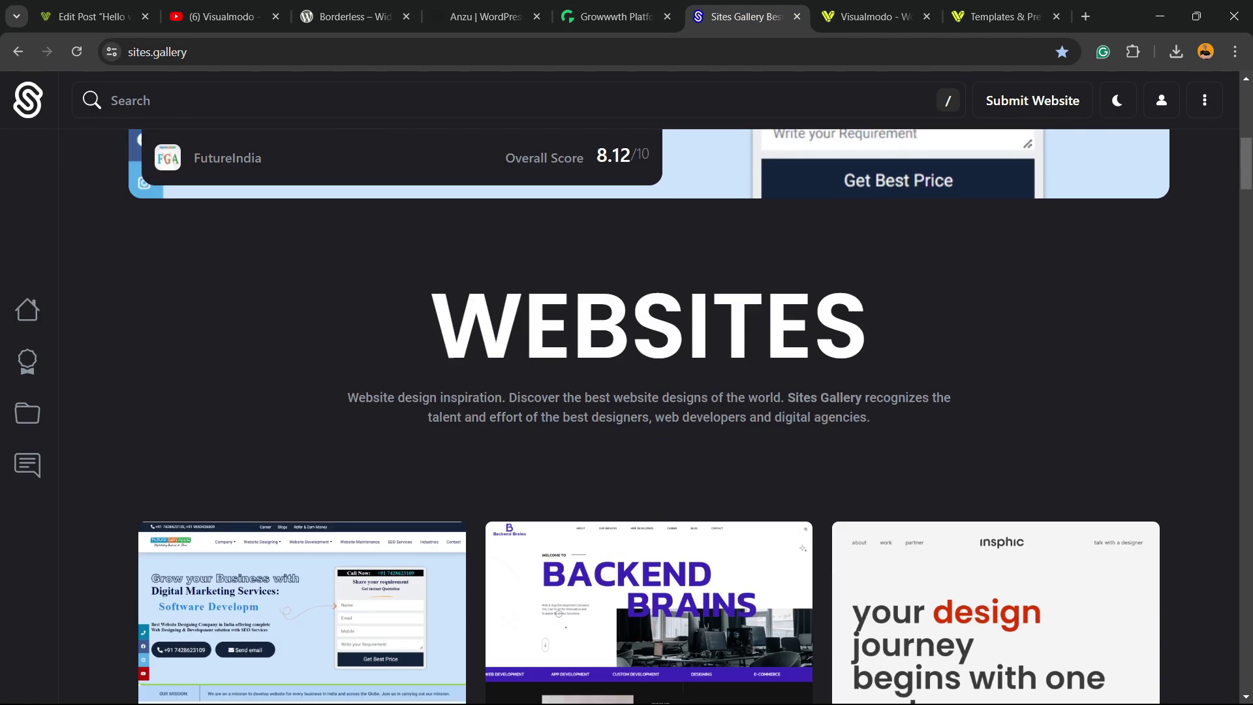
scroll(300, 228, down, 17)
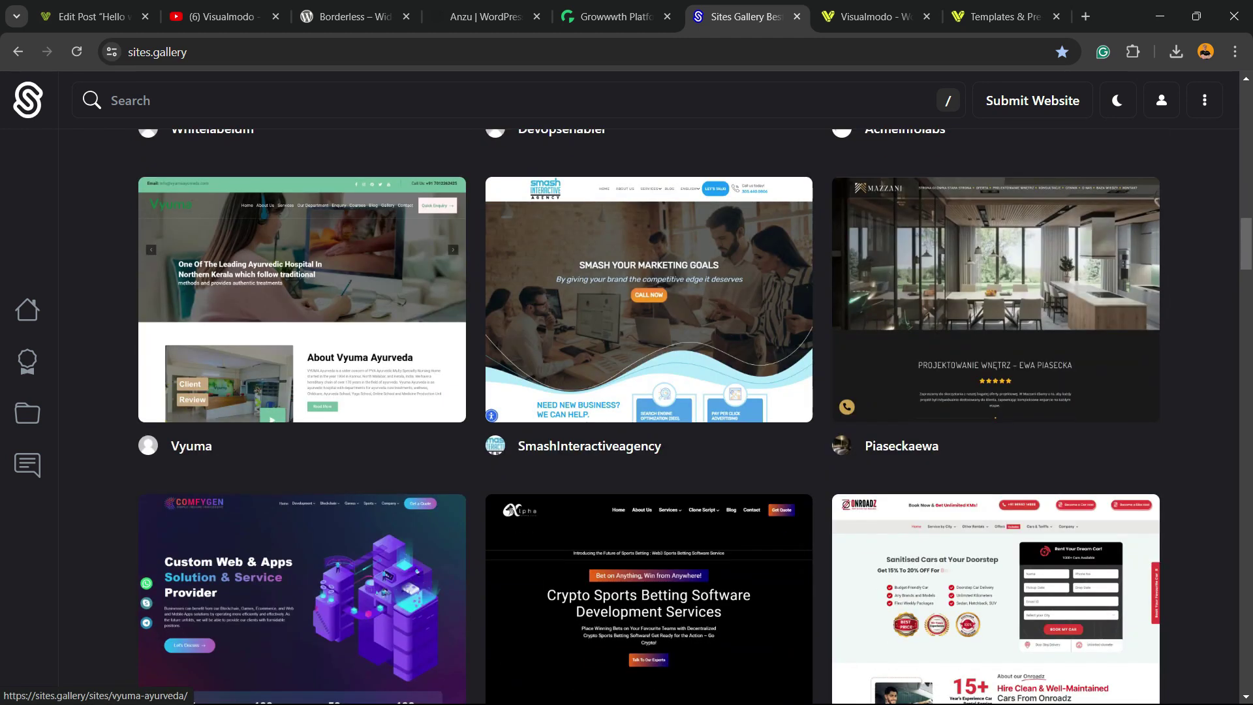
scroll(300, 228, down, 5)
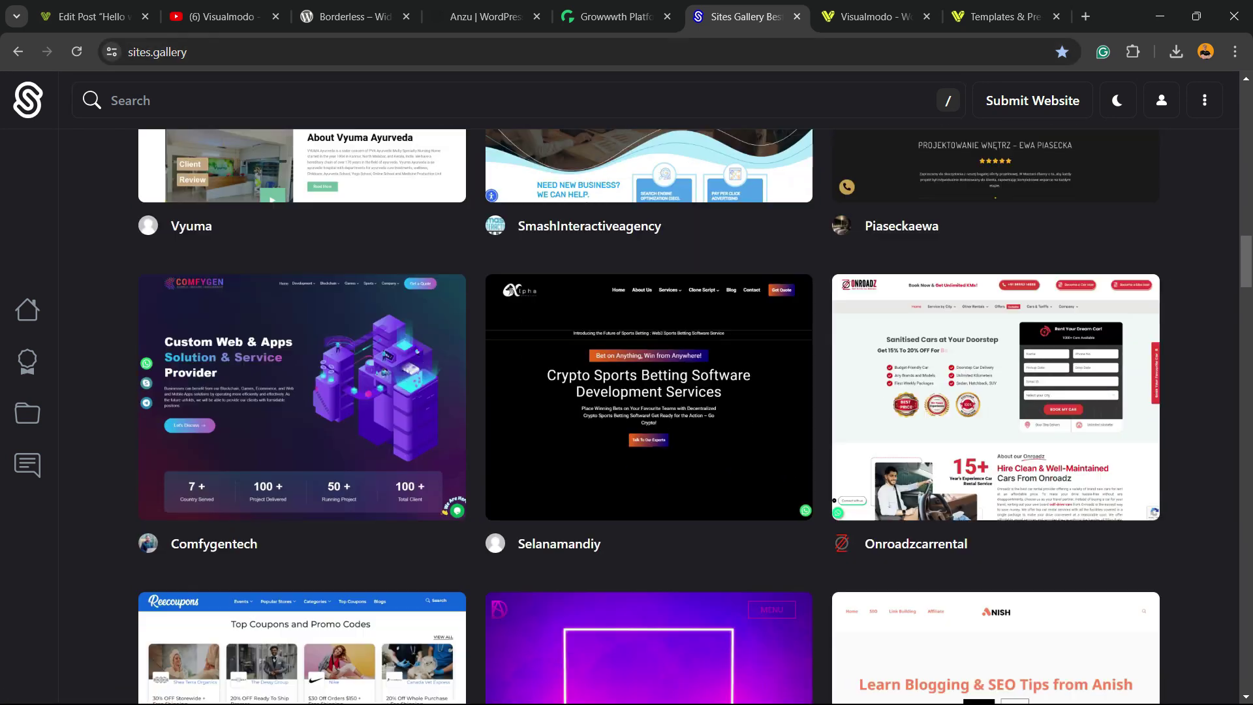
scroll(300, 229, down, 15)
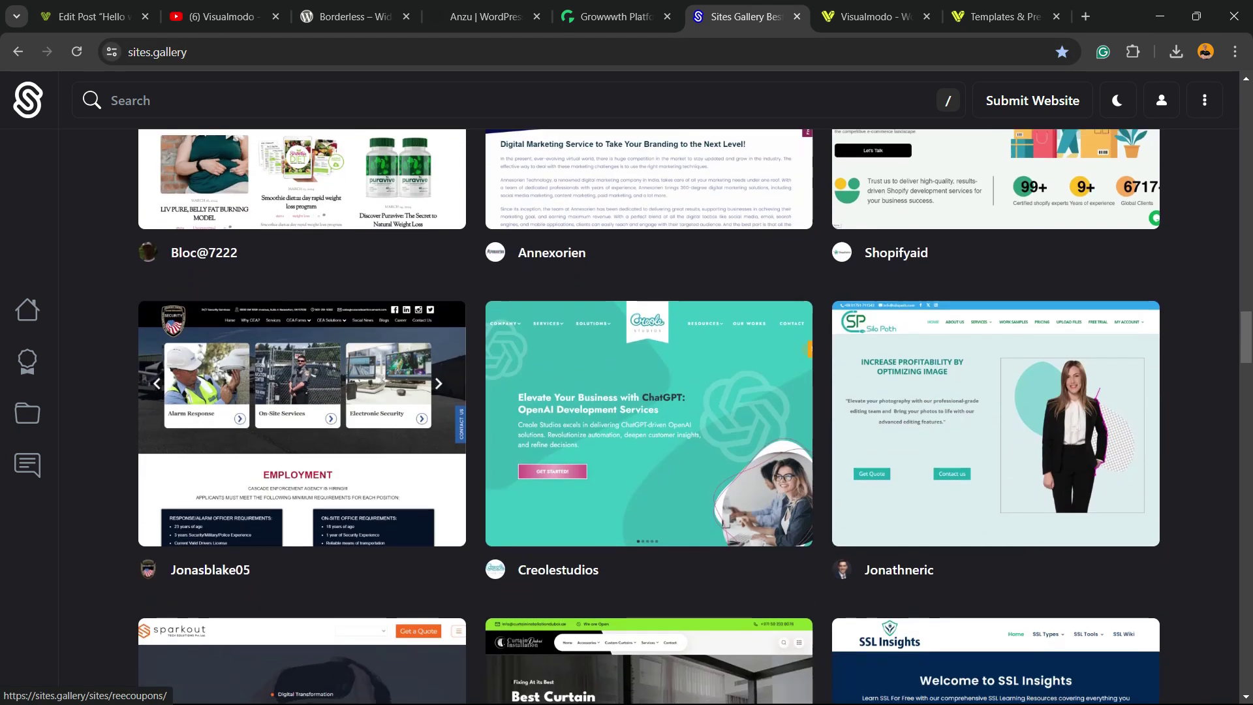
scroll(300, 196, down, 12)
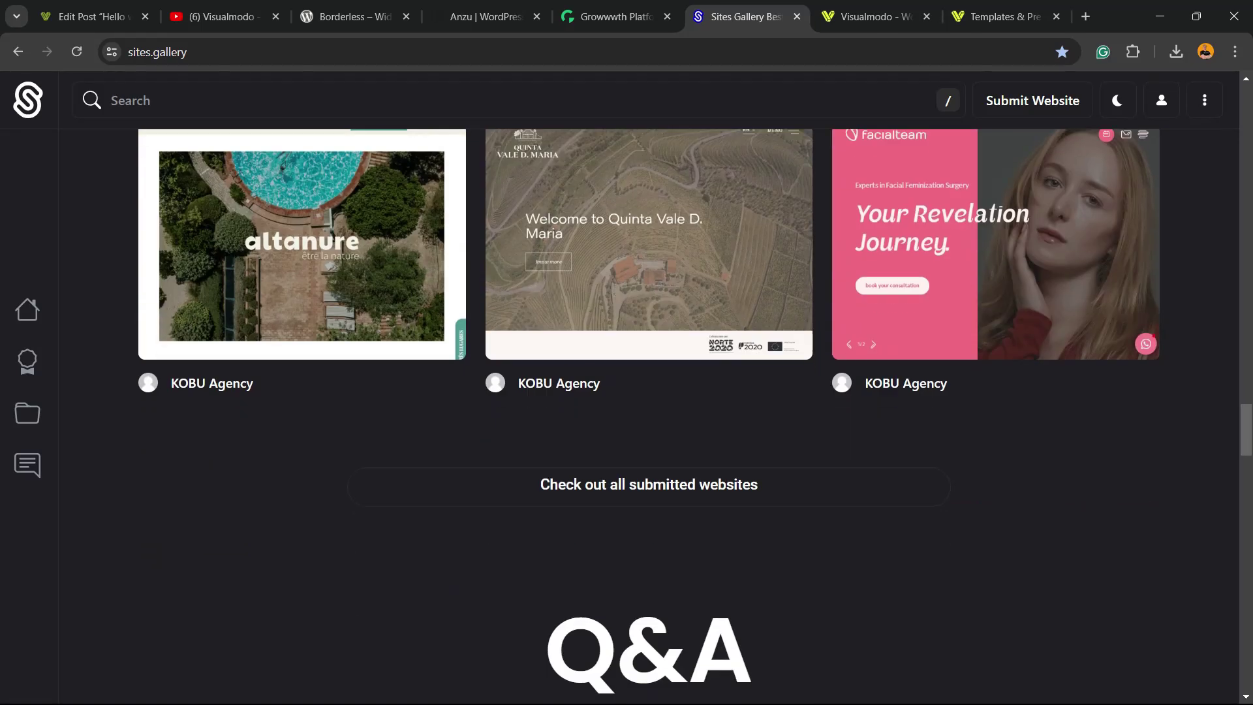
scroll(301, 228, up, 12)
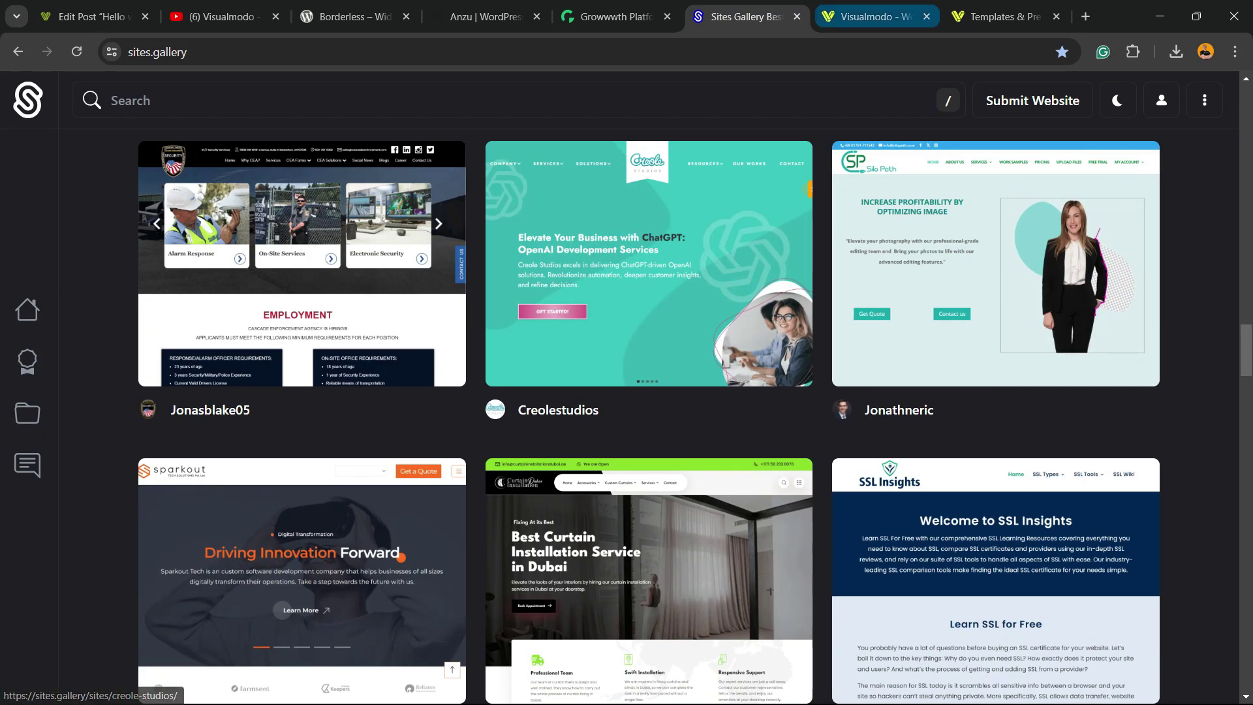
Look through the WordPress themes on the Visualmodo home page down to the Latest Posts section
click(874, 16)
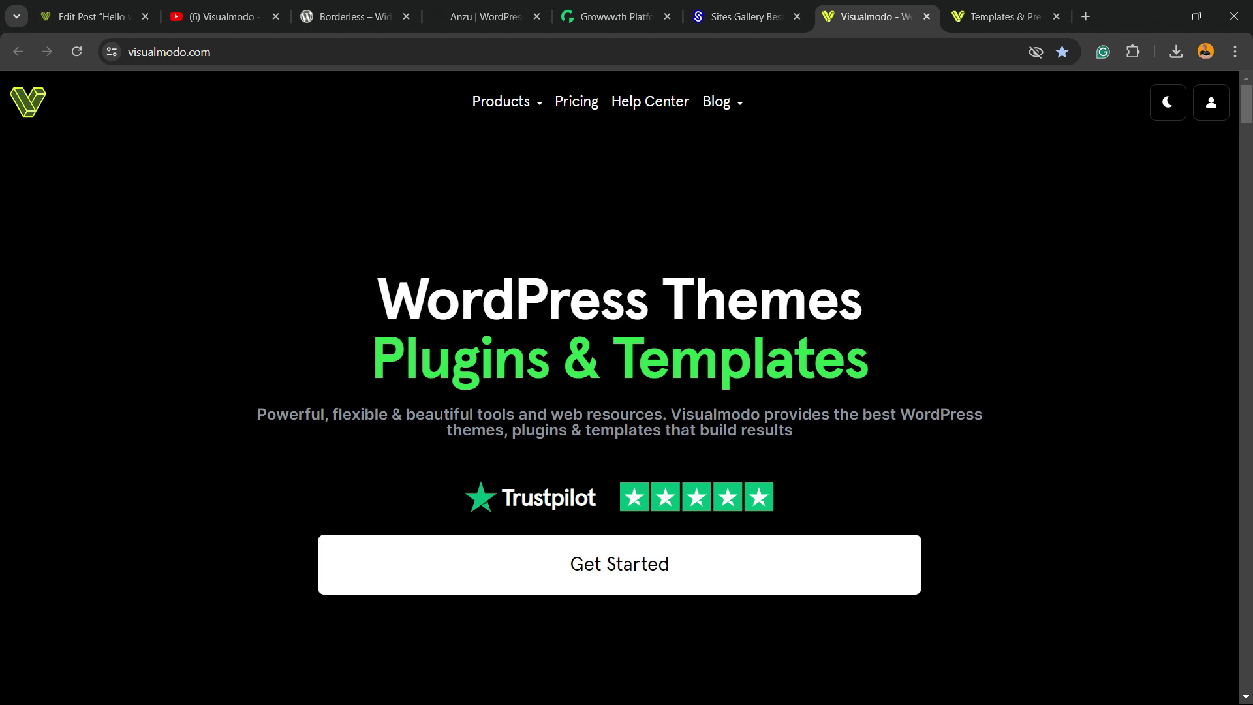
scroll(619, 392, down, 3)
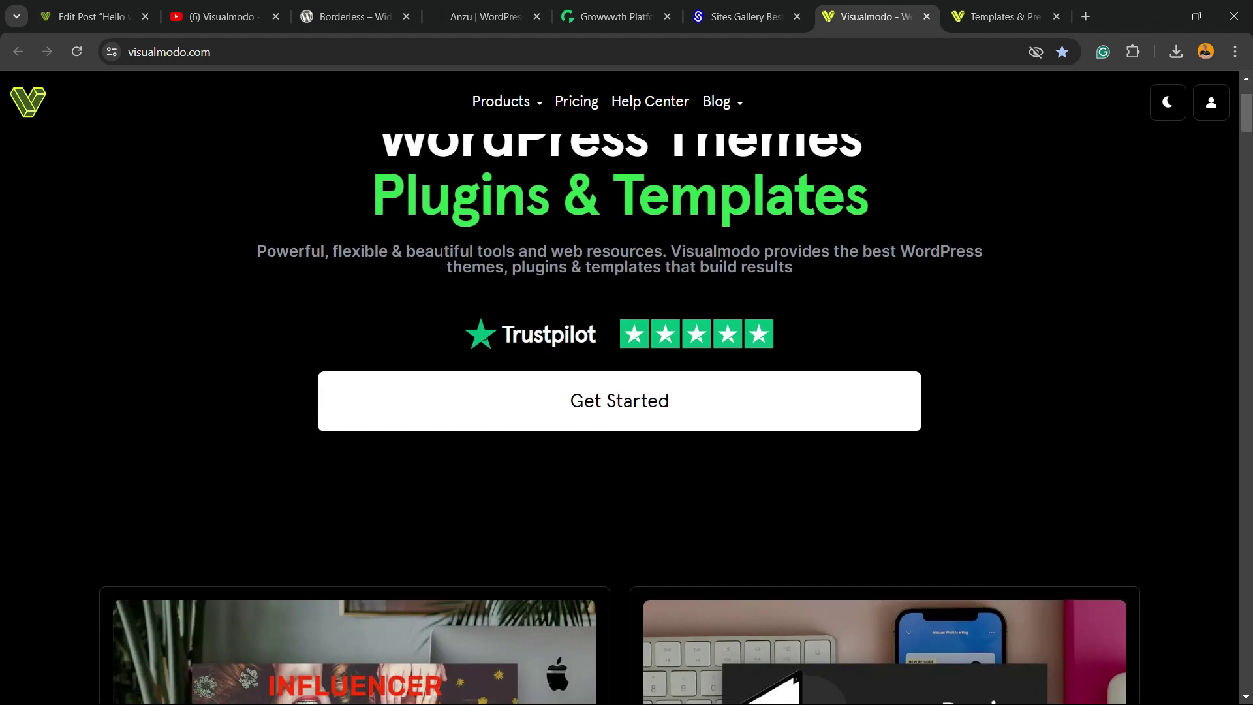
scroll(619, 418, down, 8)
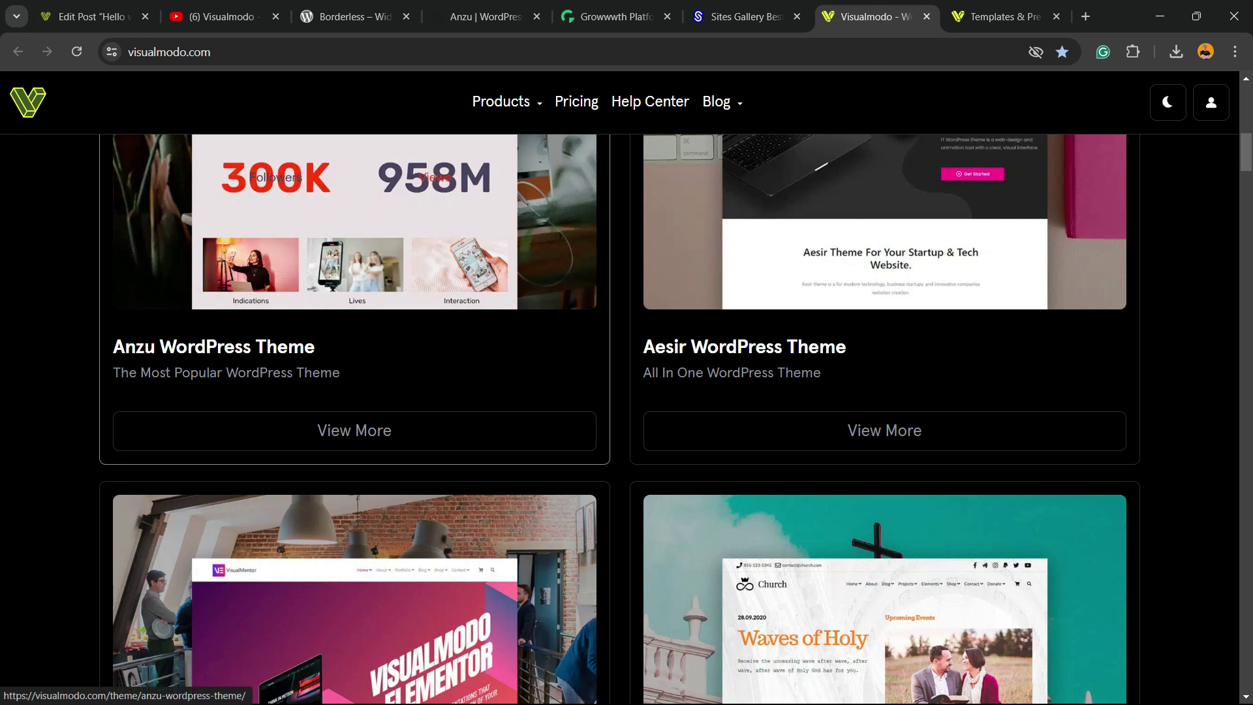
scroll(619, 418, down, 10)
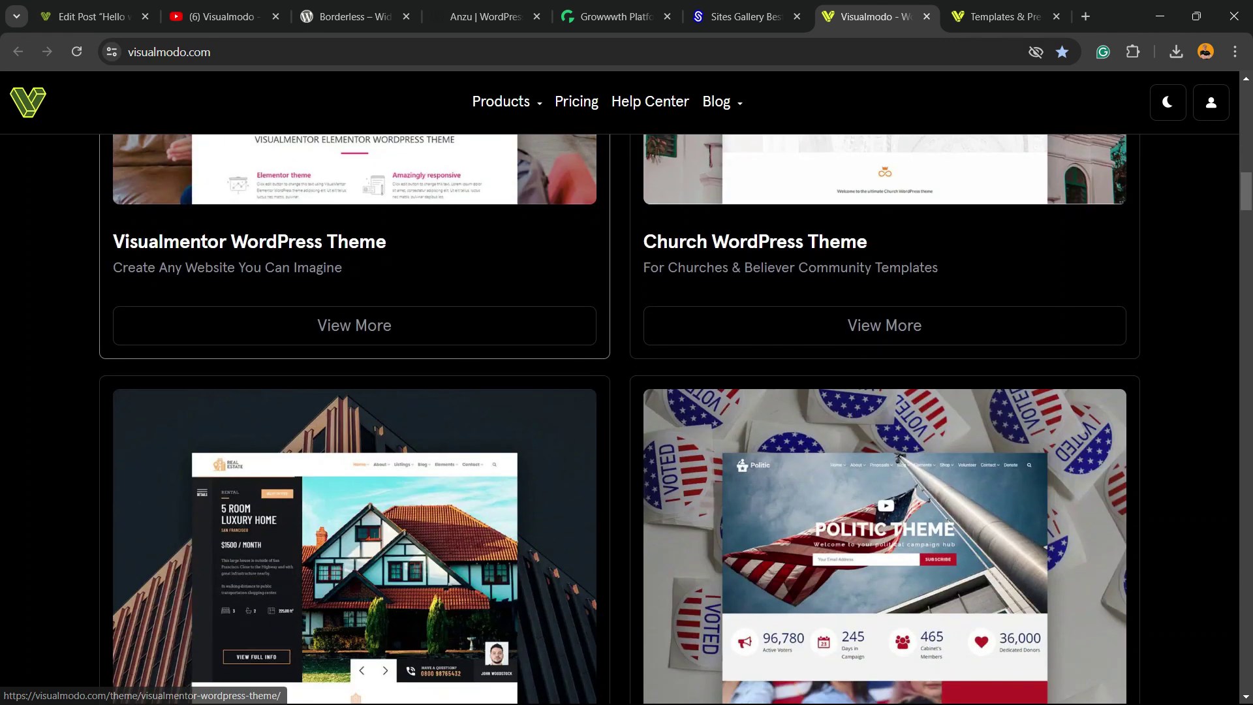
scroll(620, 417, down, 12)
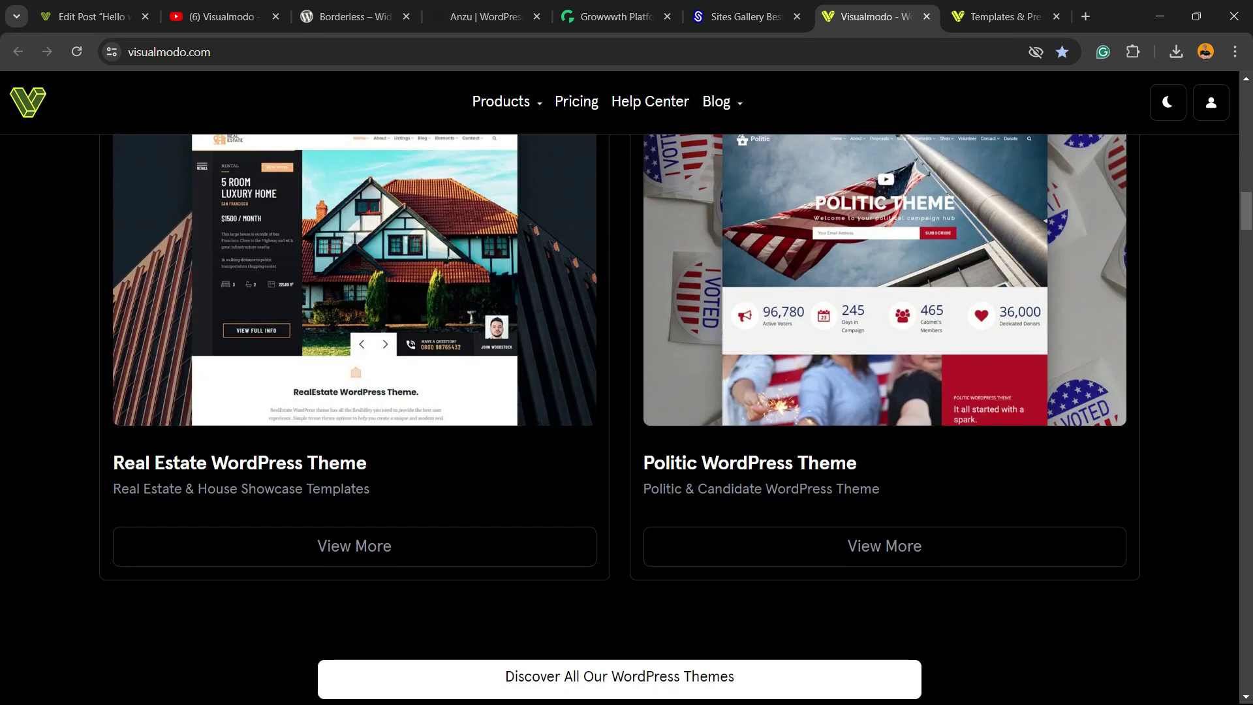
scroll(619, 417, down, 8)
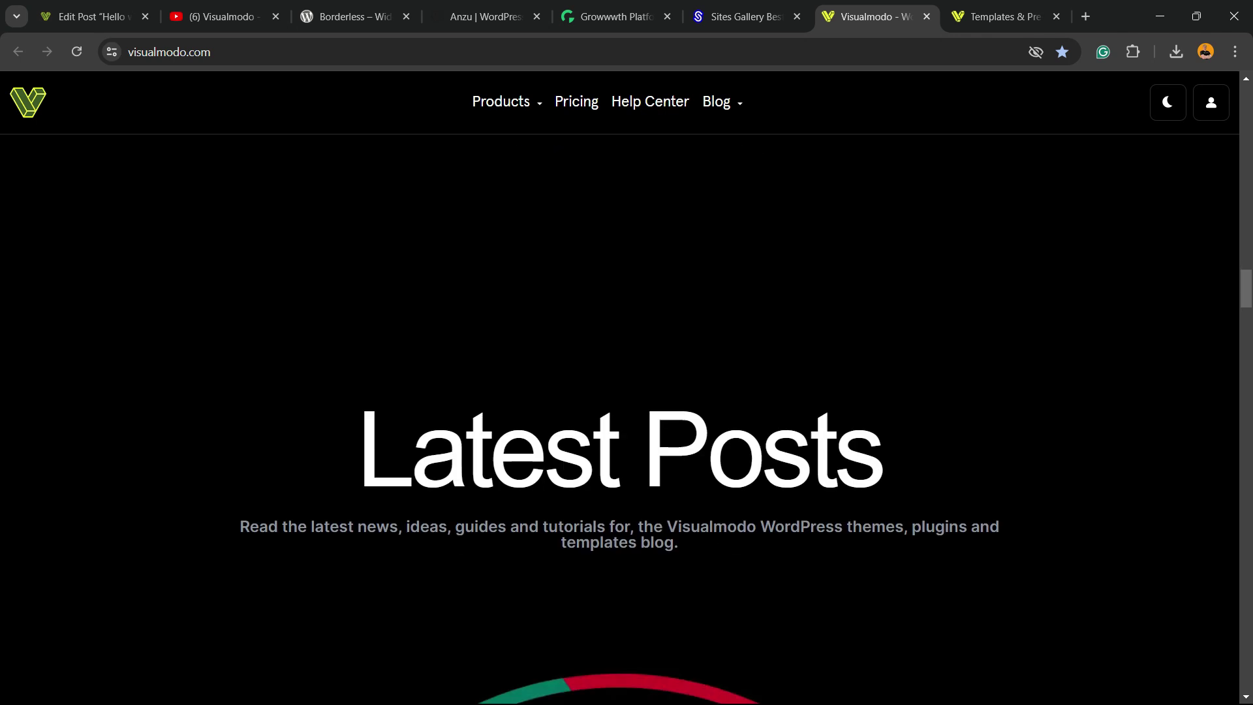
Browse the template designs on Visualmodo's templates page
key(ctrl+Tab)
scroll(619, 326, down, 10)
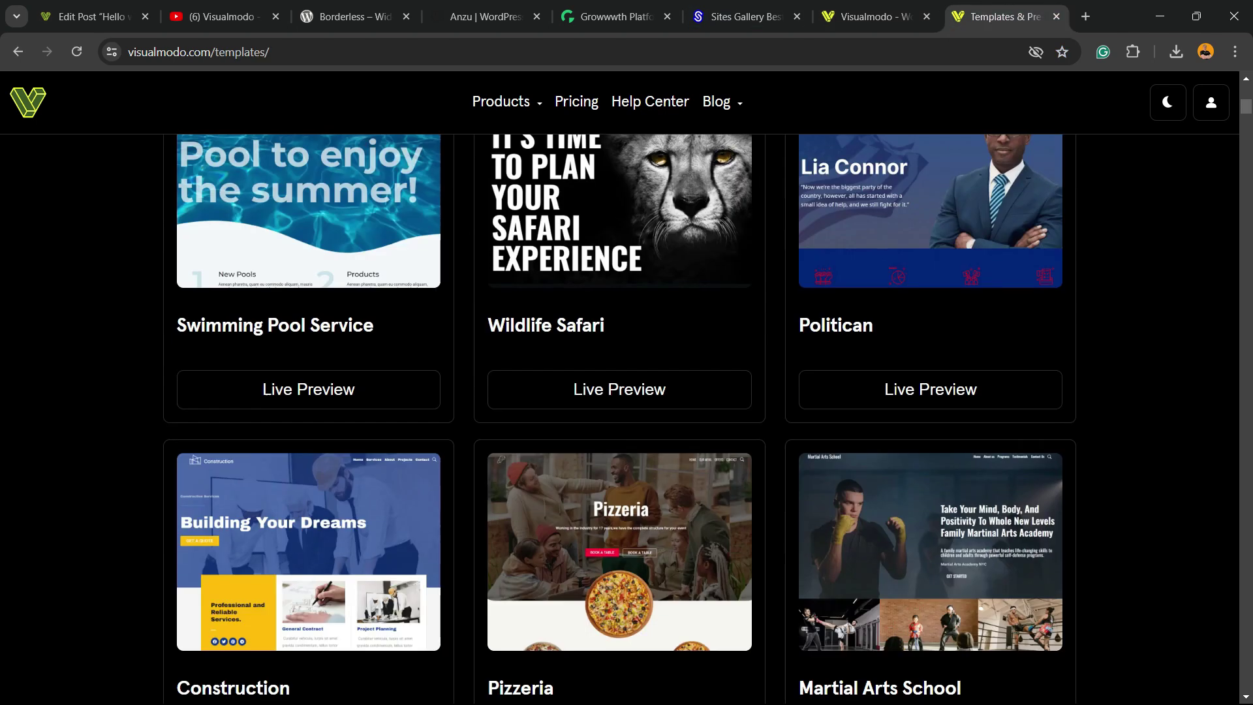
scroll(619, 418, down, 10)
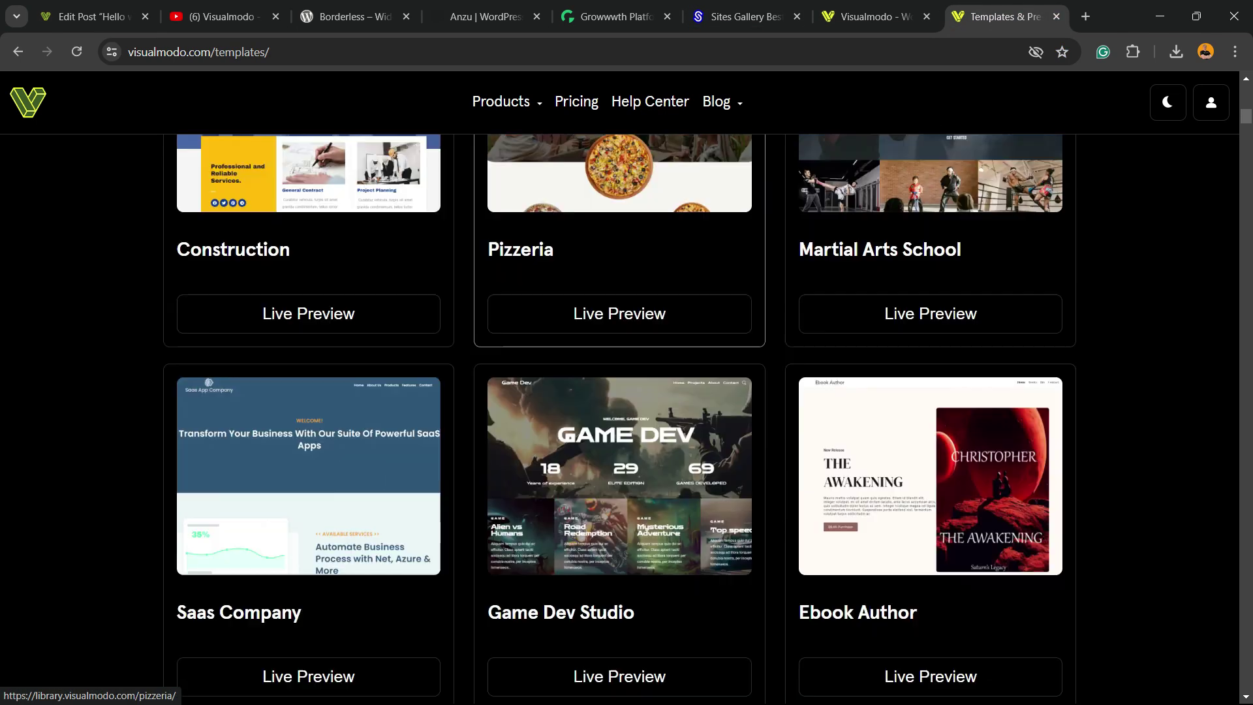
scroll(619, 417, down, 7)
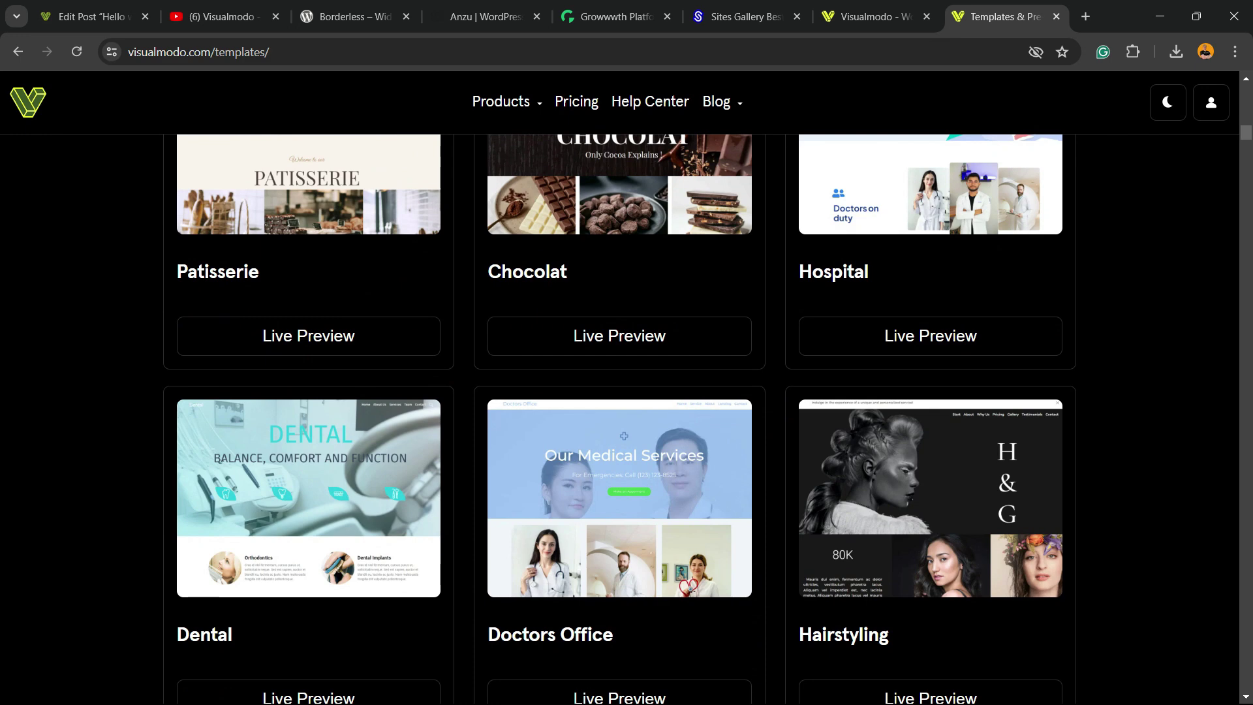
scroll(619, 418, down, 5)
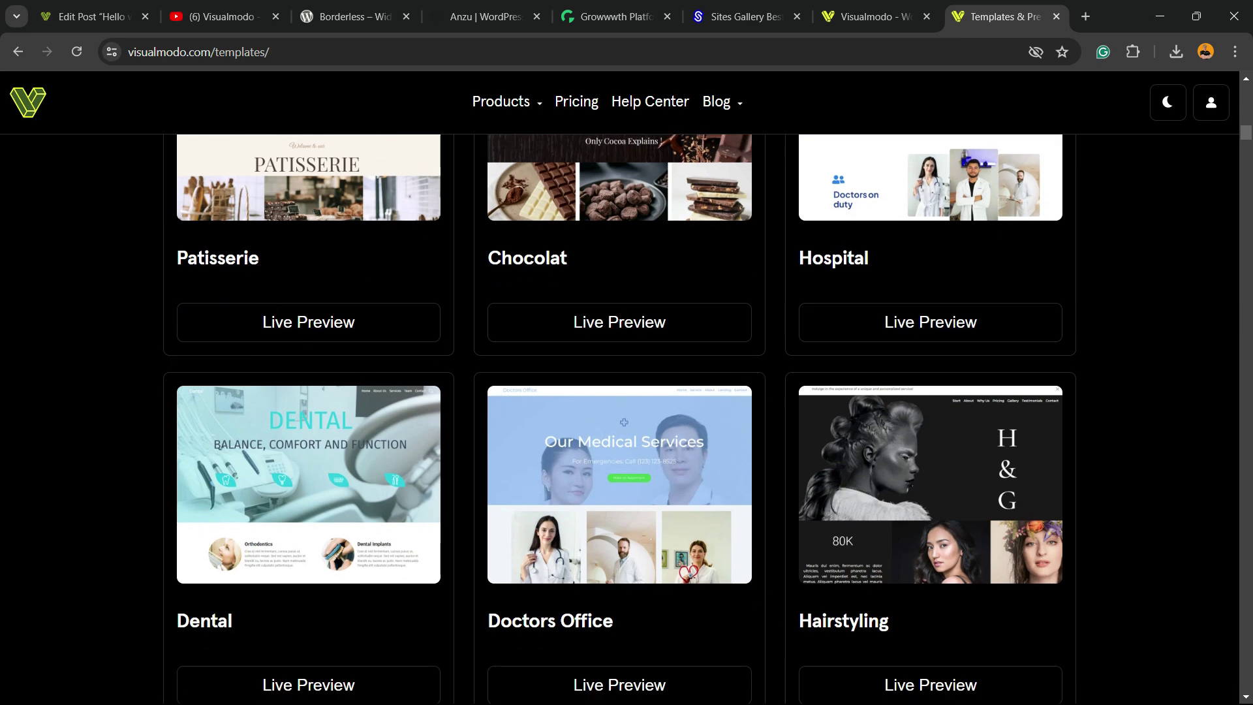
scroll(620, 417, down, 12)
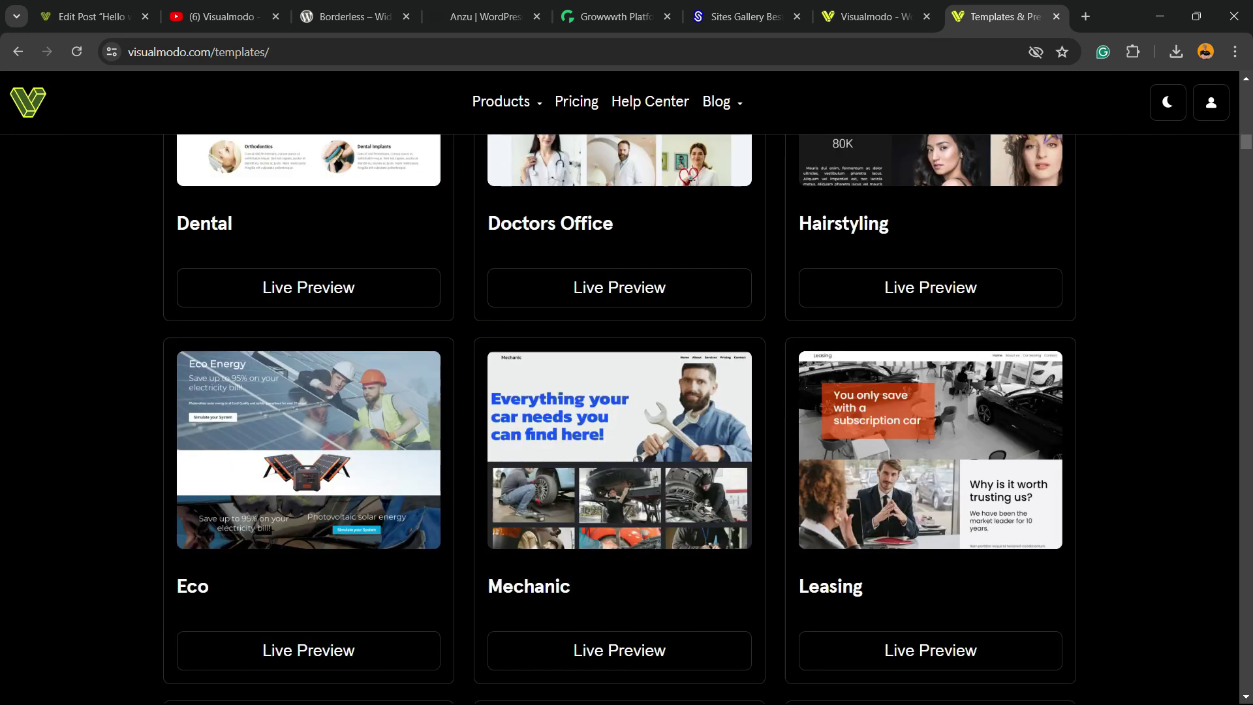
scroll(619, 417, down, 15)
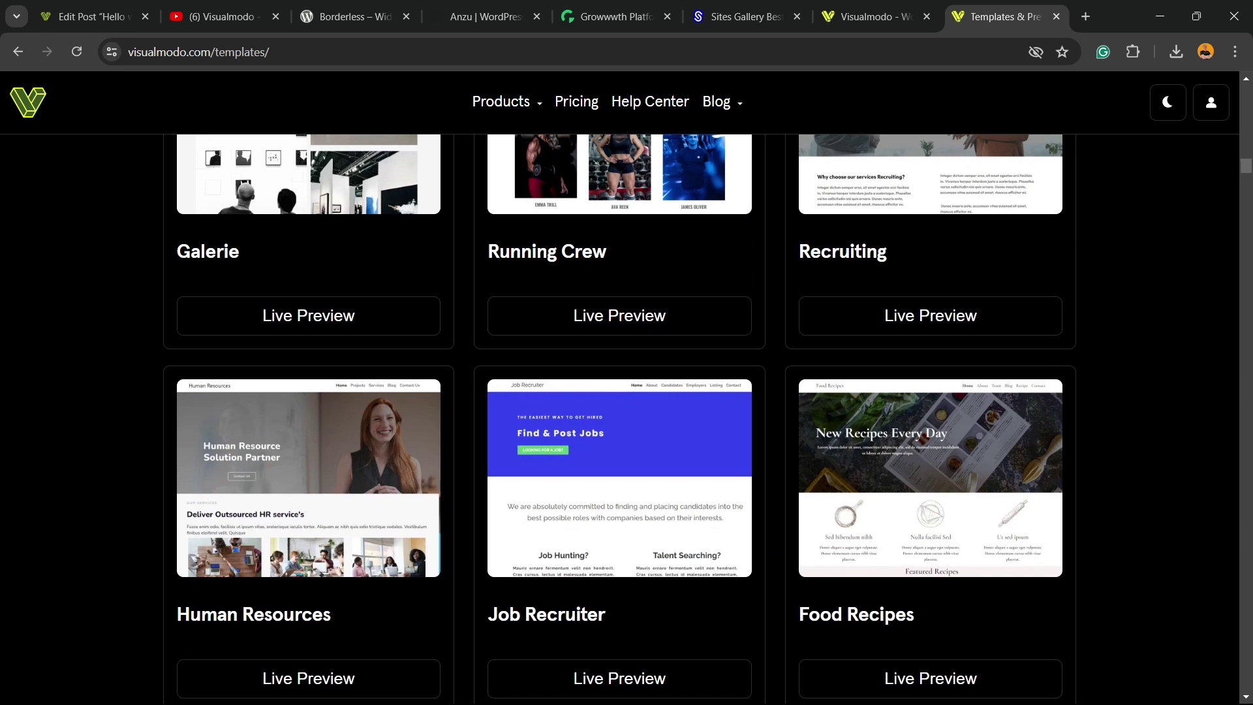
scroll(619, 417, down, 3)
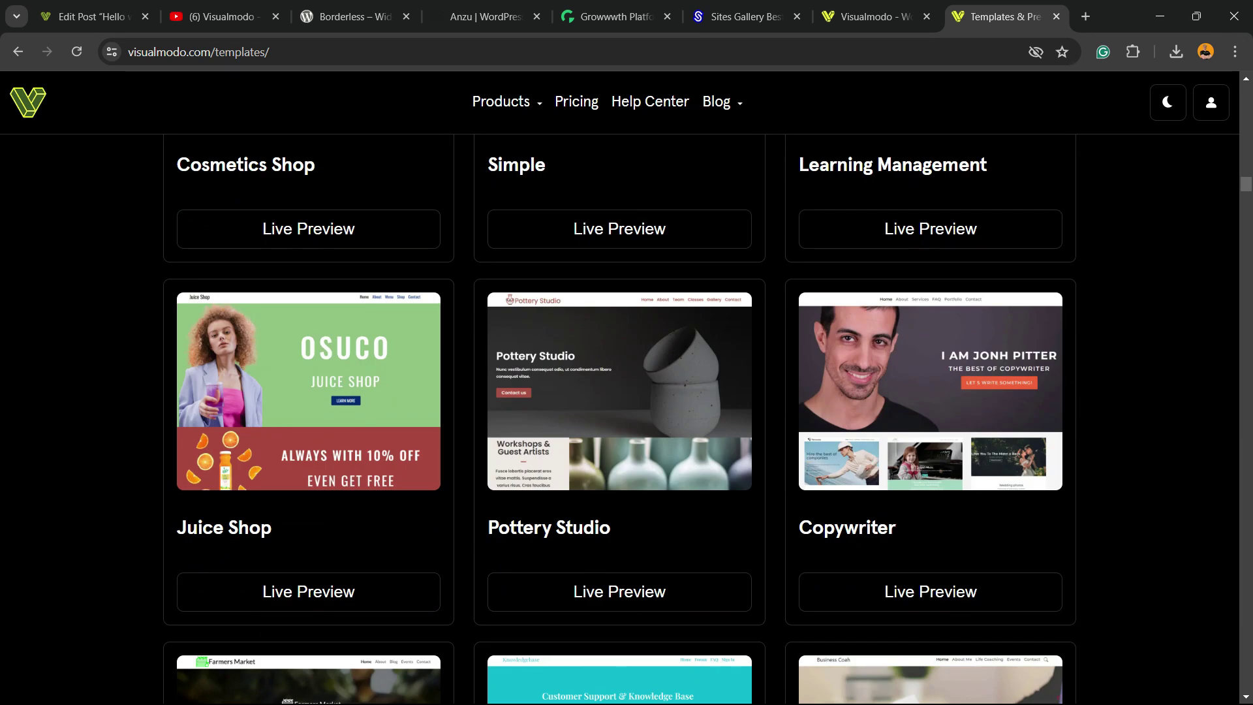
scroll(619, 418, down, 3)
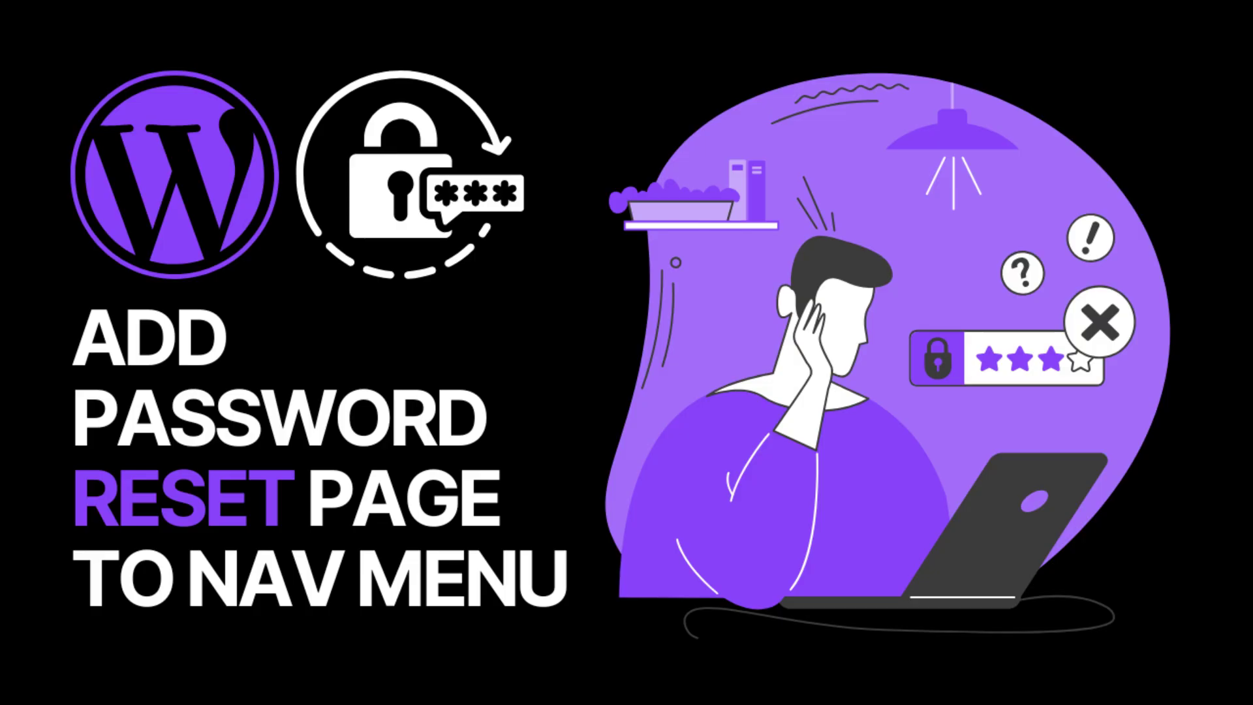